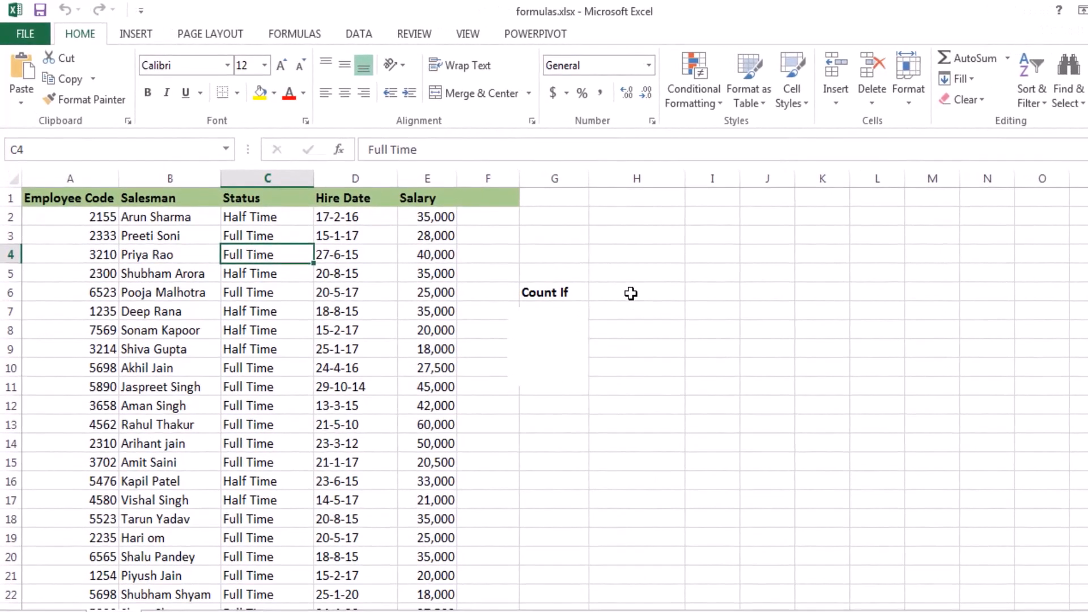
# Count the full-time employees in H6 with a COUNTIF formula over the whole Status column C, using the criterion "full time".
pyautogui.click(631, 293)
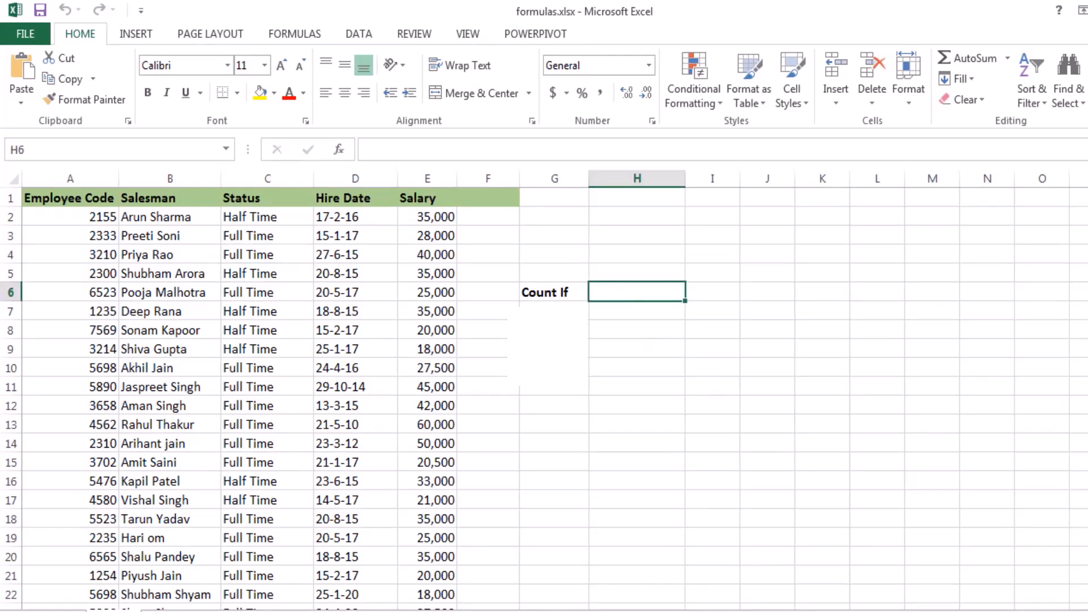
pyautogui.write('=')
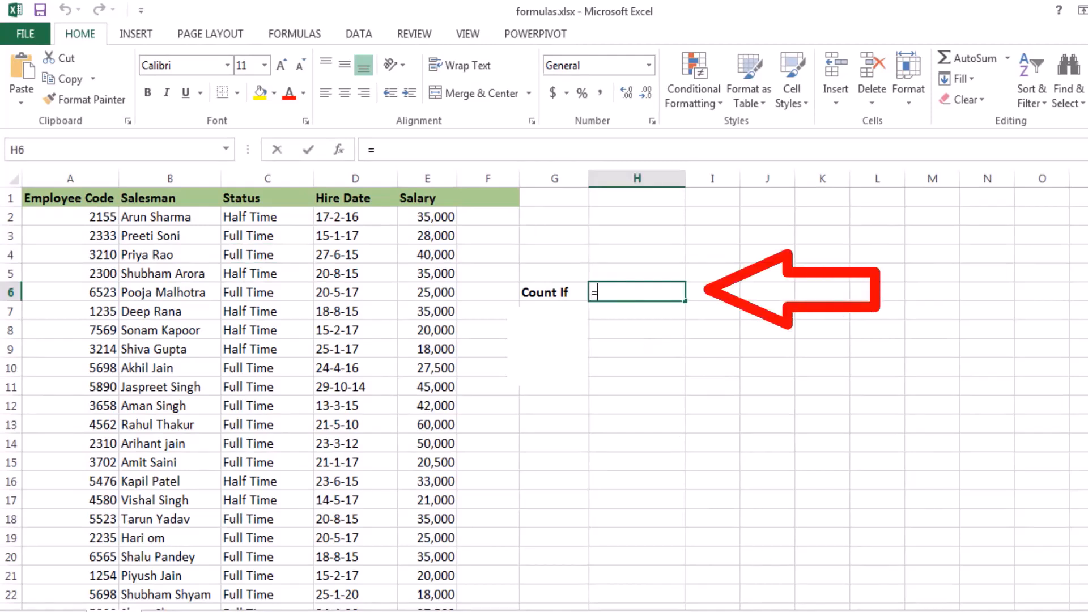
pyautogui.write('countif')
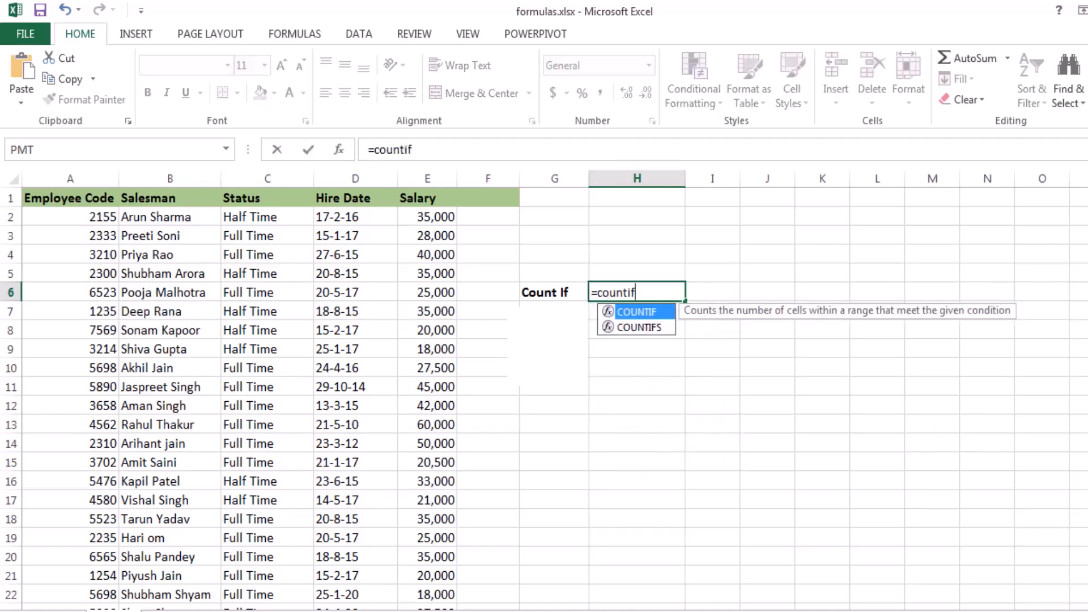
pyautogui.write('(')
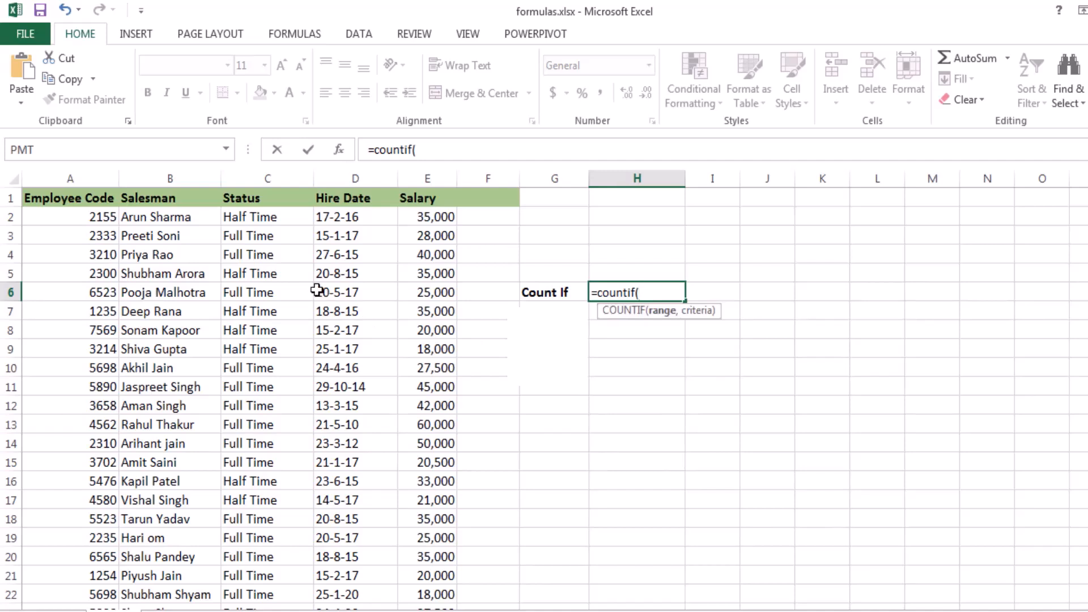
pyautogui.click(288, 182)
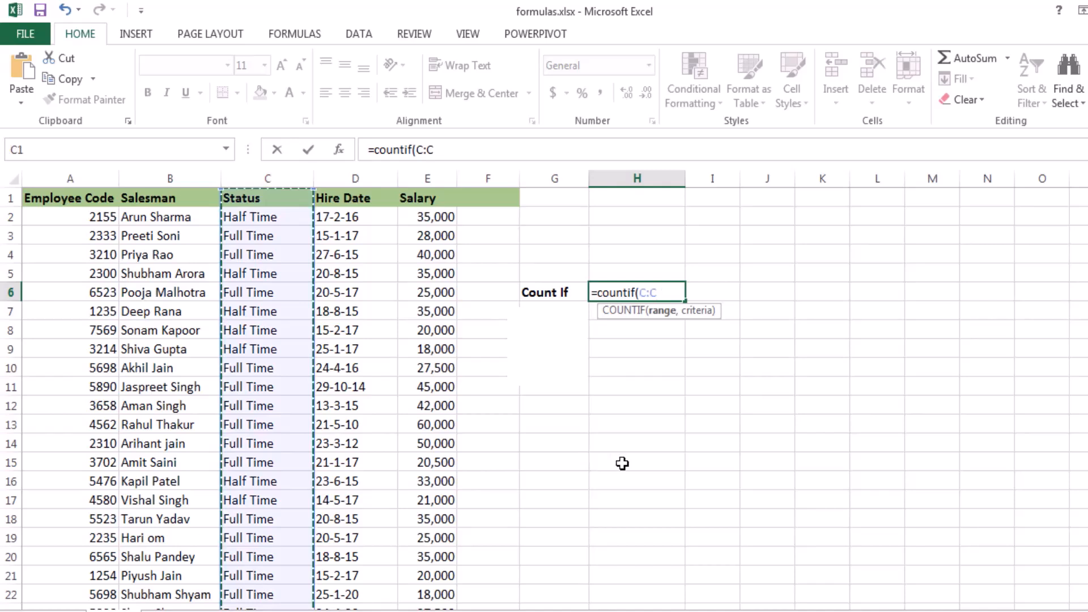
pyautogui.write(',')
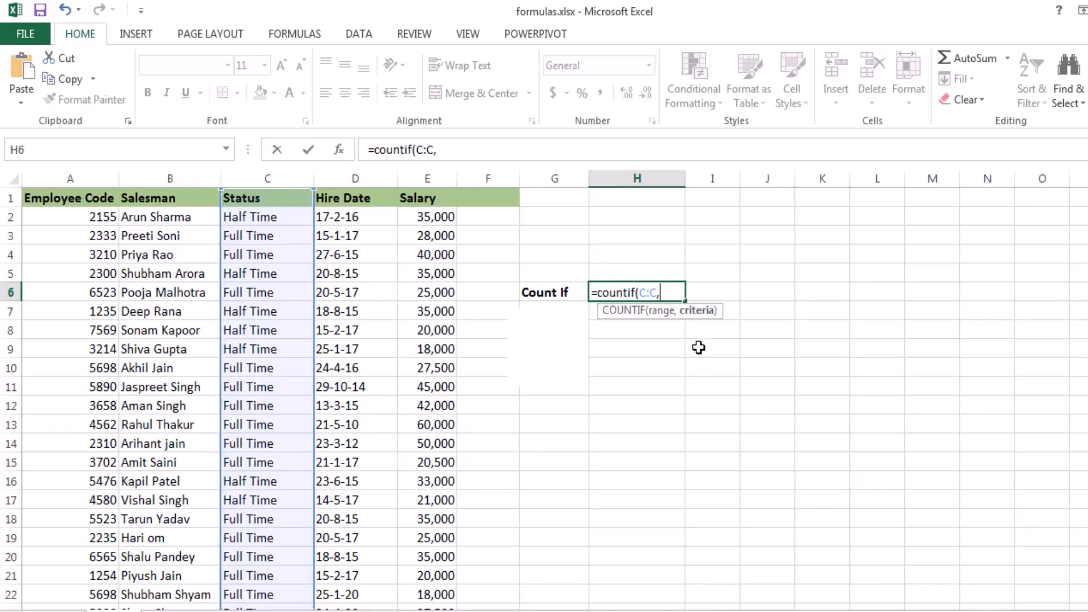
pyautogui.write('"full time')
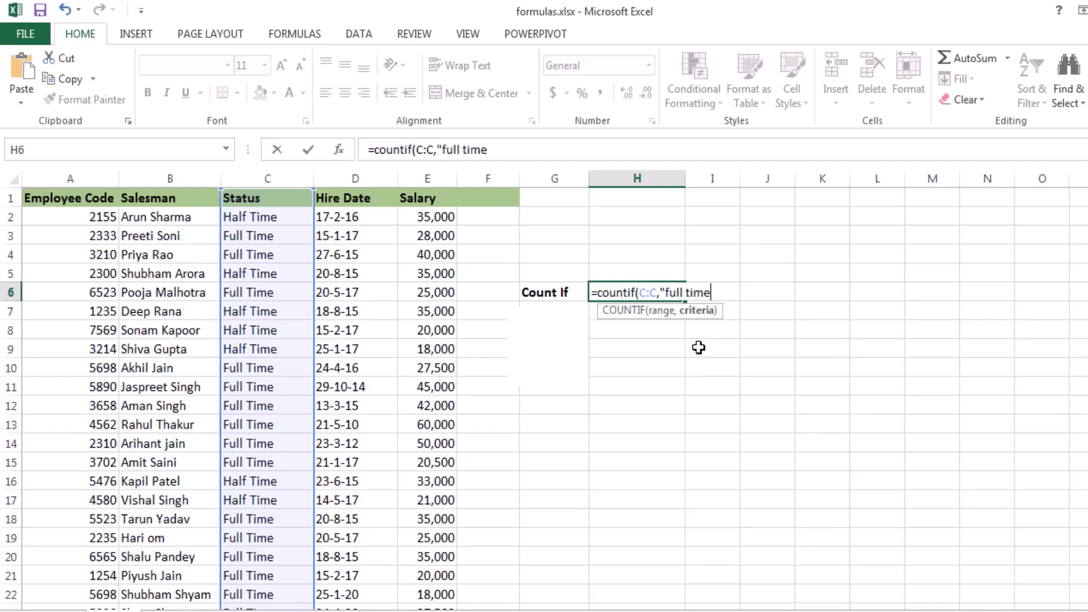
pyautogui.write('")')
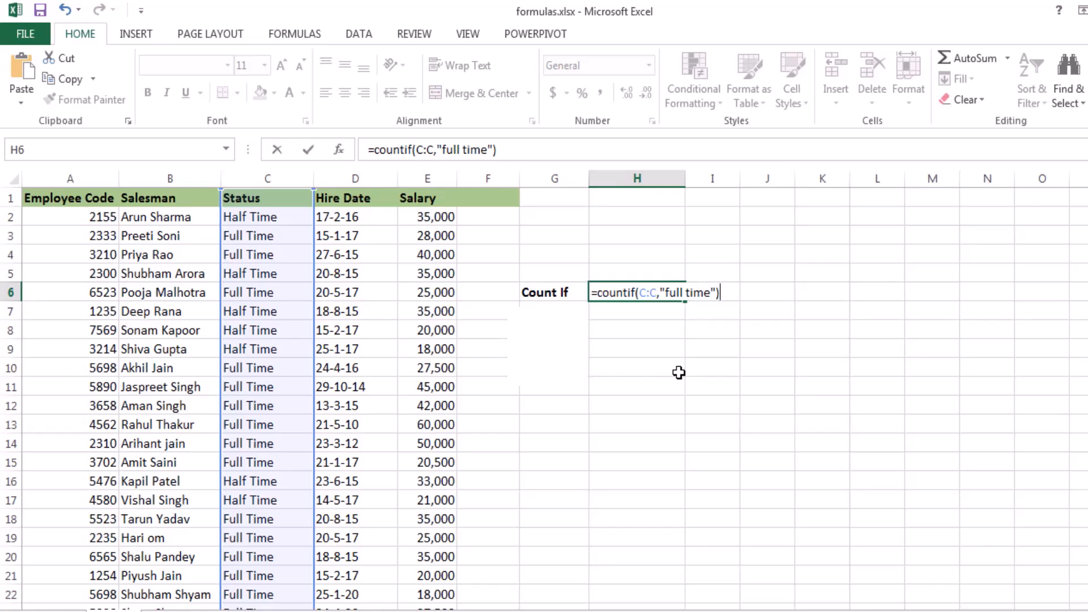
pyautogui.press('Return')
pyautogui.press('Up')
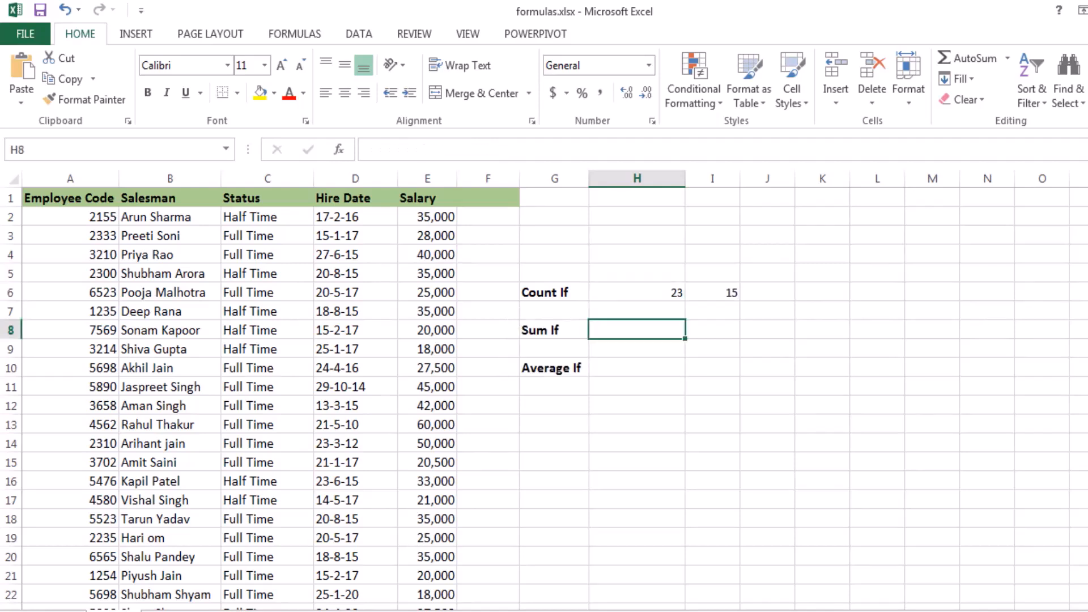
# Add up the full-time salaries in H8 with a SUMIF formula using range C:C, criterion "full time" and sum range E:E.
pyautogui.click(554, 330)
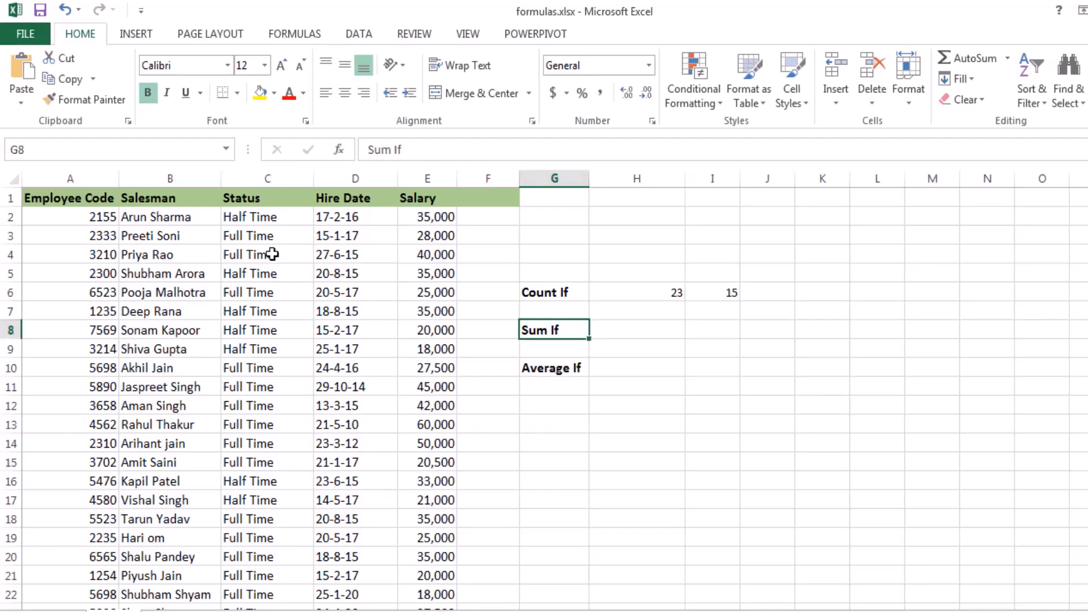
pyautogui.click(274, 176)
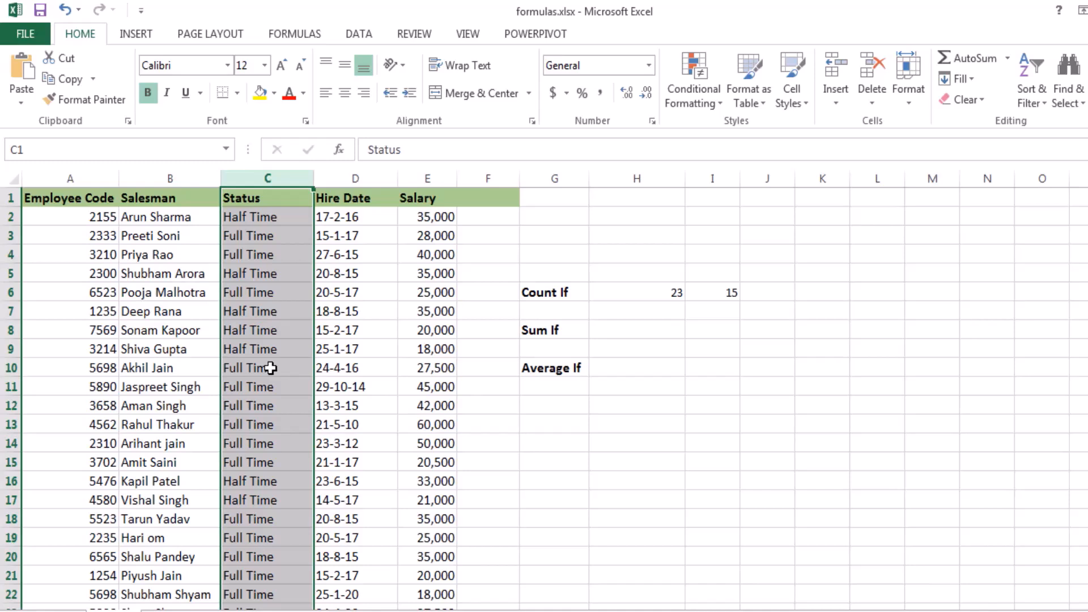
pyautogui.click(641, 333)
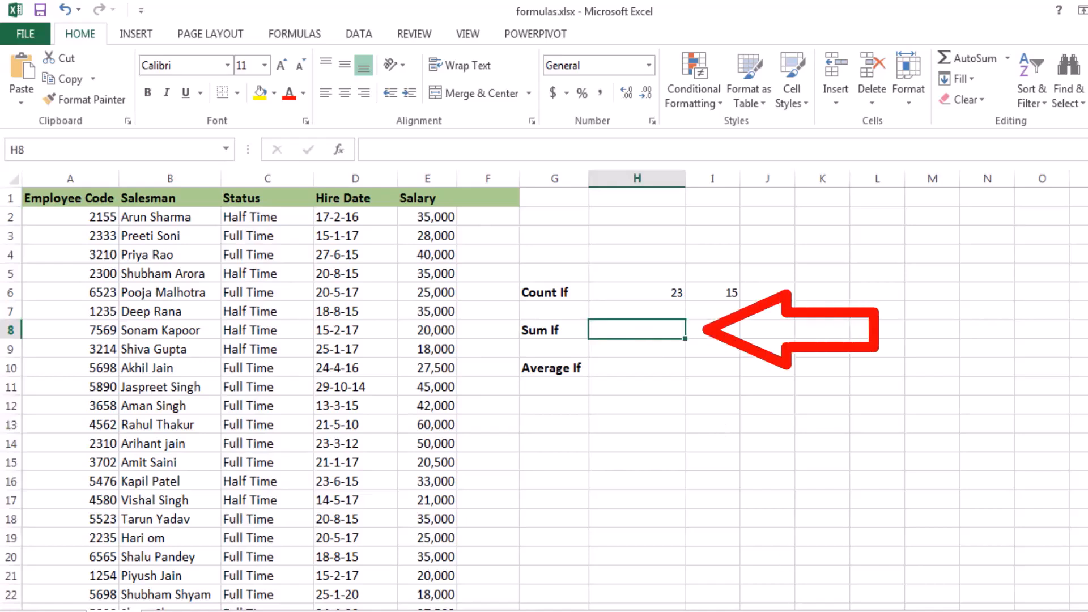
pyautogui.write('=su')
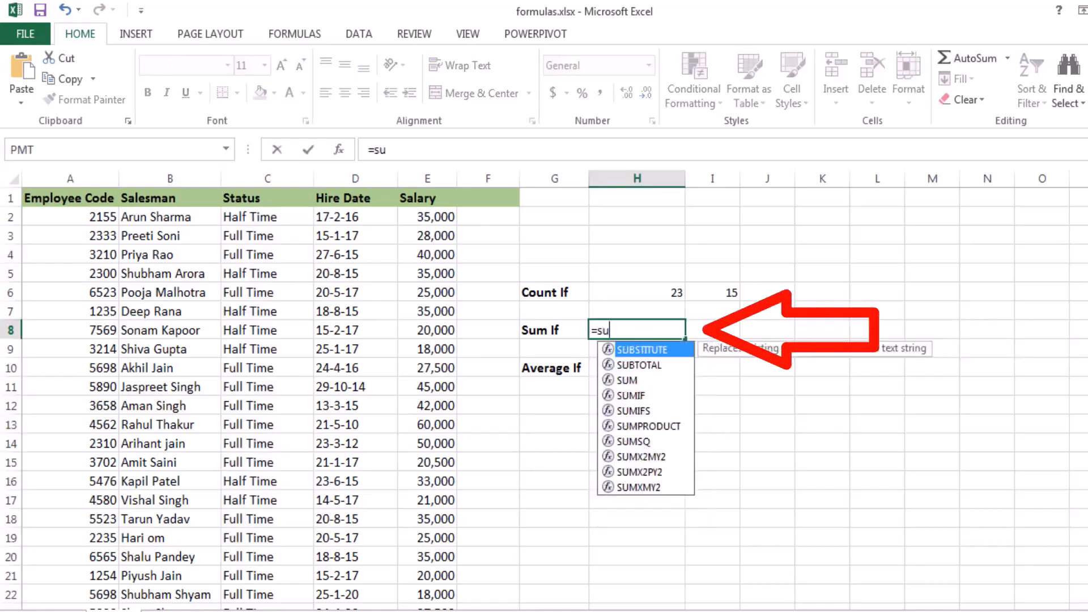
pyautogui.write('mif(')
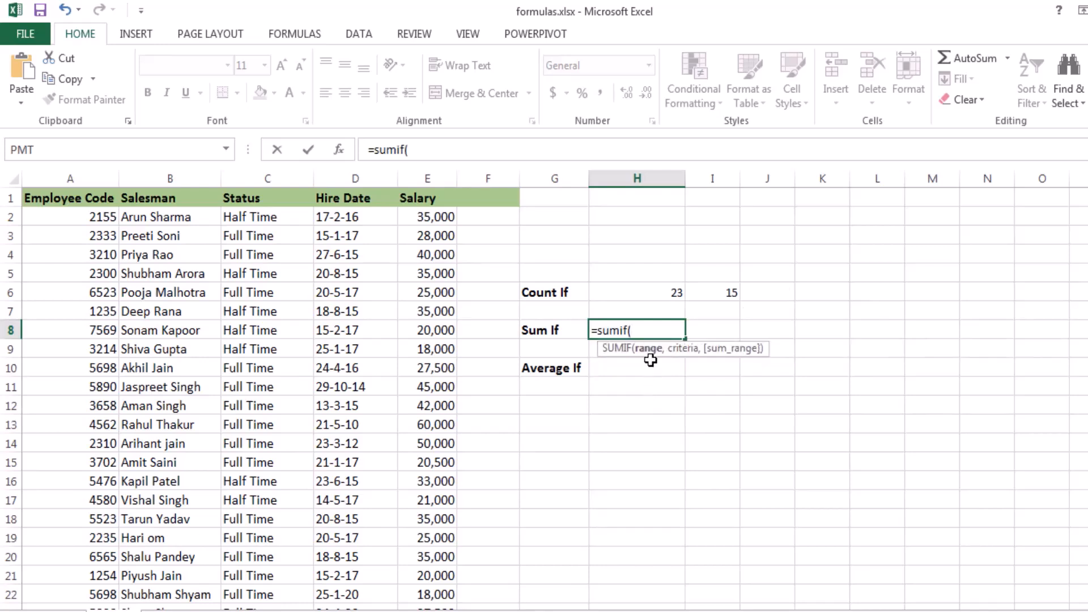
pyautogui.click(286, 176)
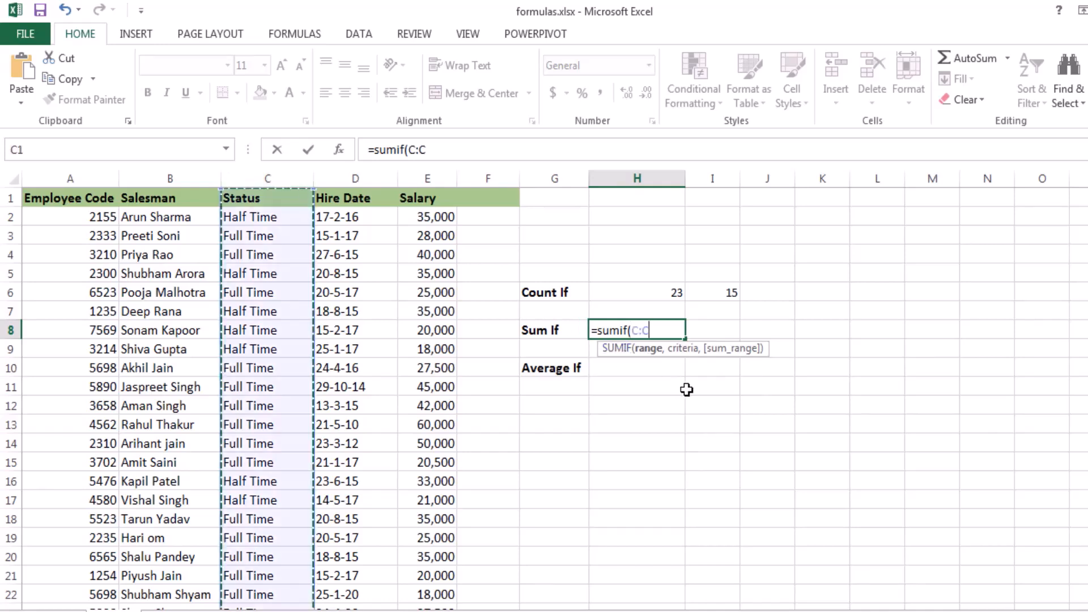
pyautogui.write(',')
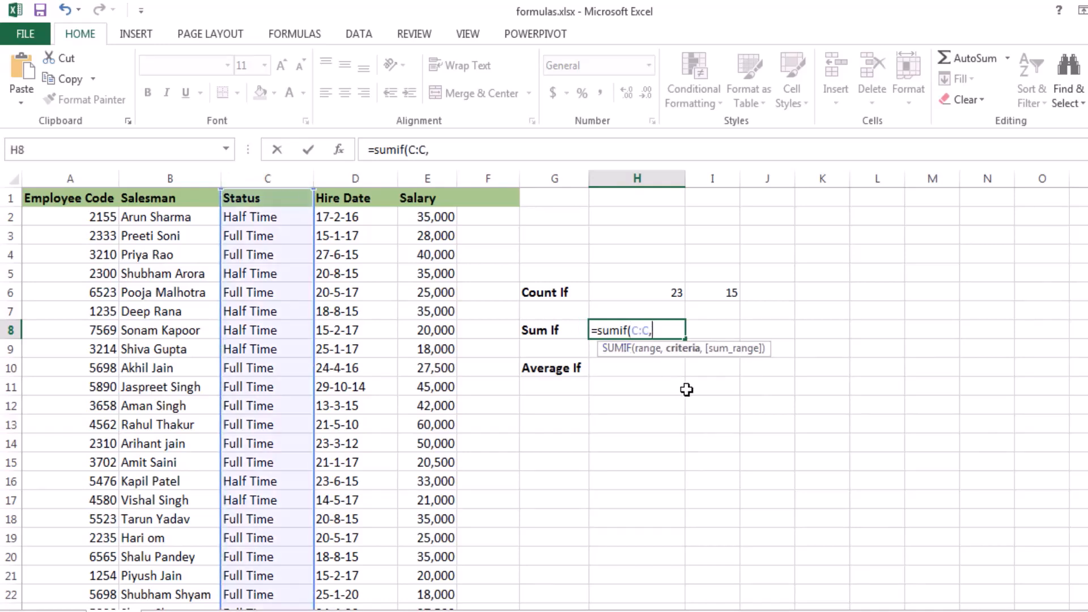
pyautogui.write('"full time",')
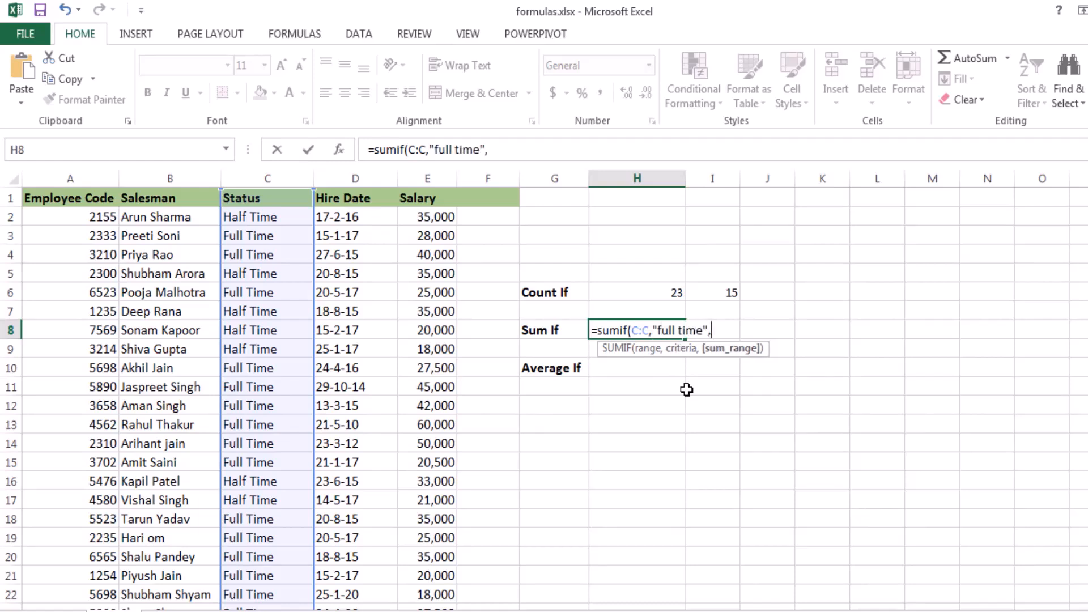
pyautogui.click(430, 181)
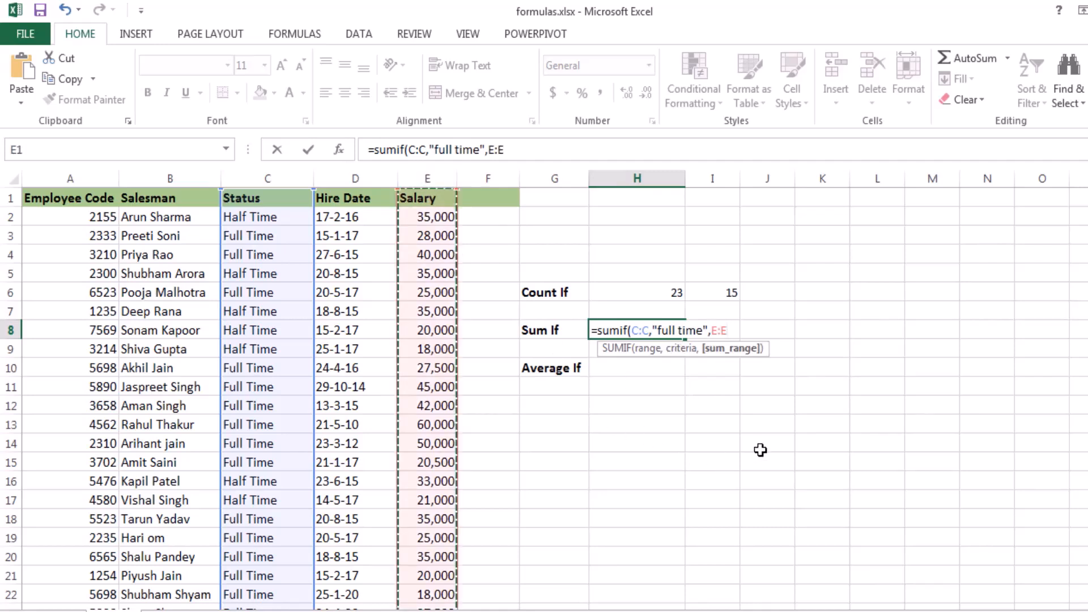
pyautogui.write(')')
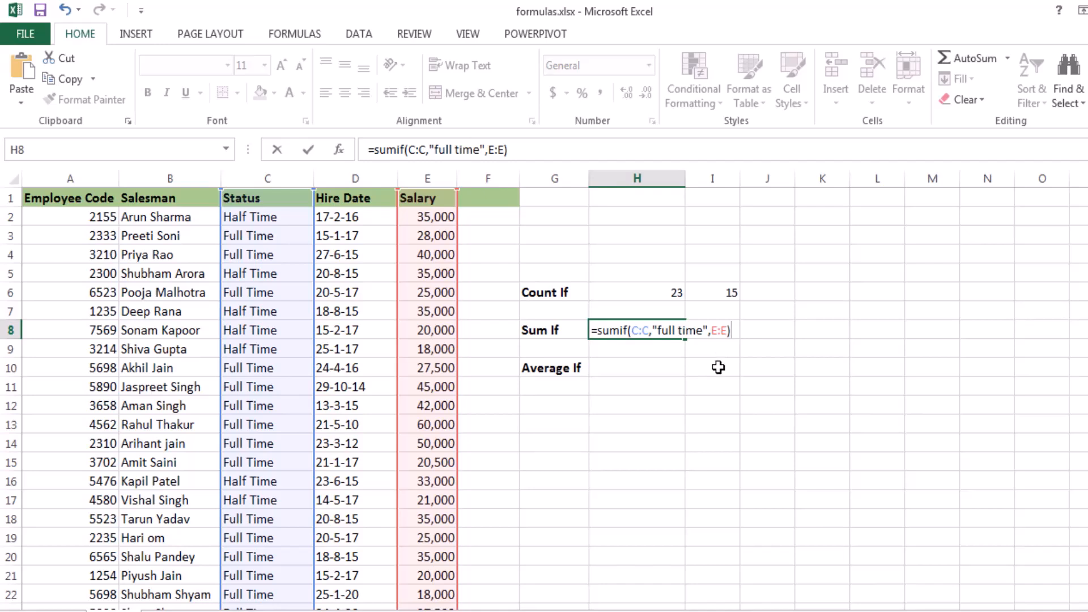
pyautogui.hotkey('ctrl', 'Return')
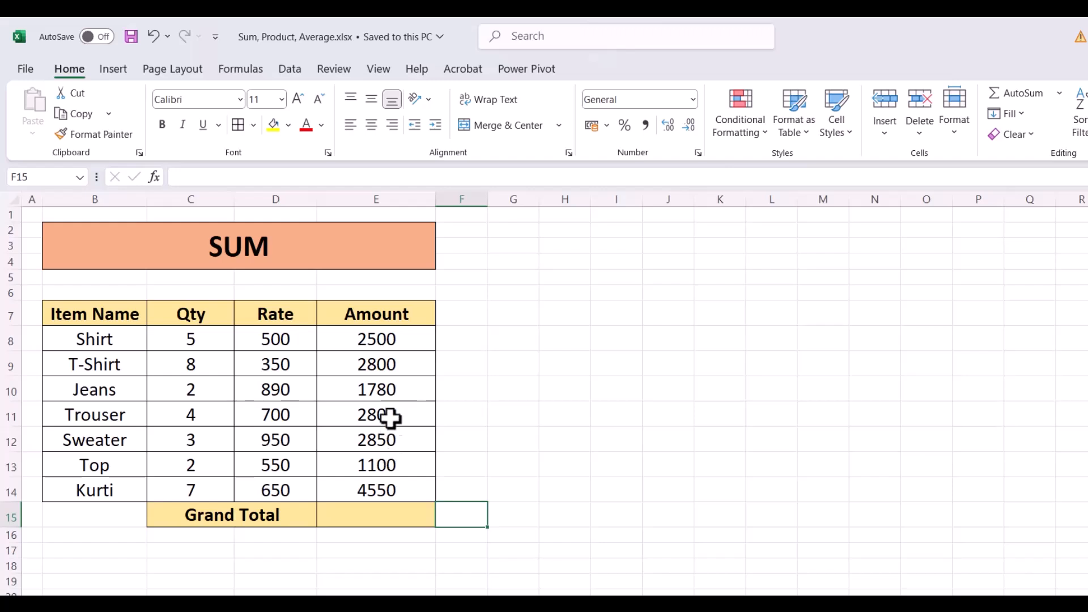
# Calculate the Grand Total in E15 of the Sum sheet with a SUM formula over the amounts in E8:E14.
pyautogui.click(388, 340)
pyautogui.hotkey('ctrl', 'shift', 'Down')
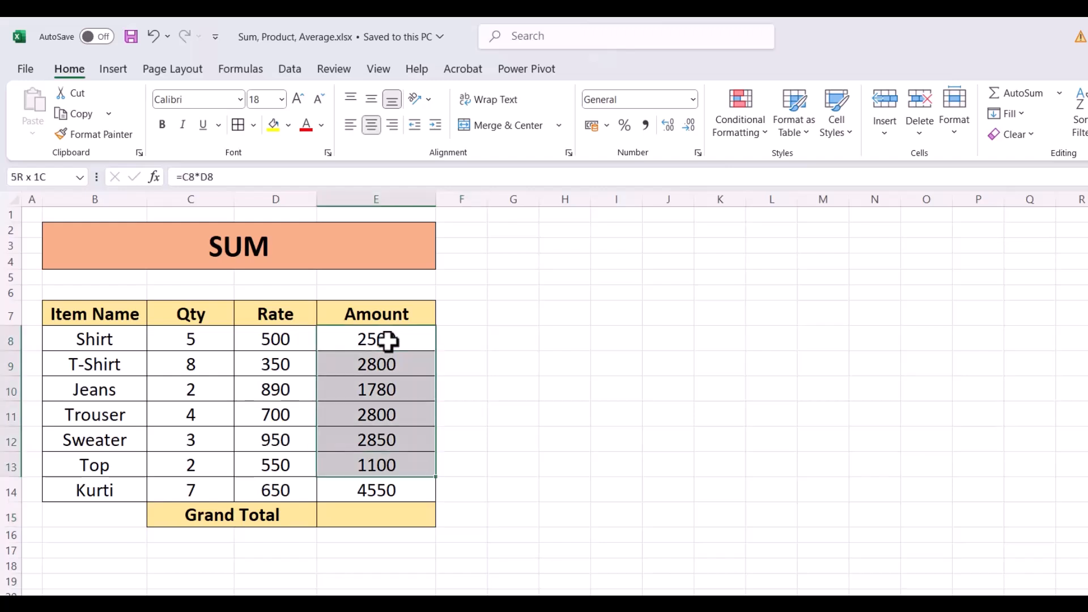
pyautogui.click(378, 516)
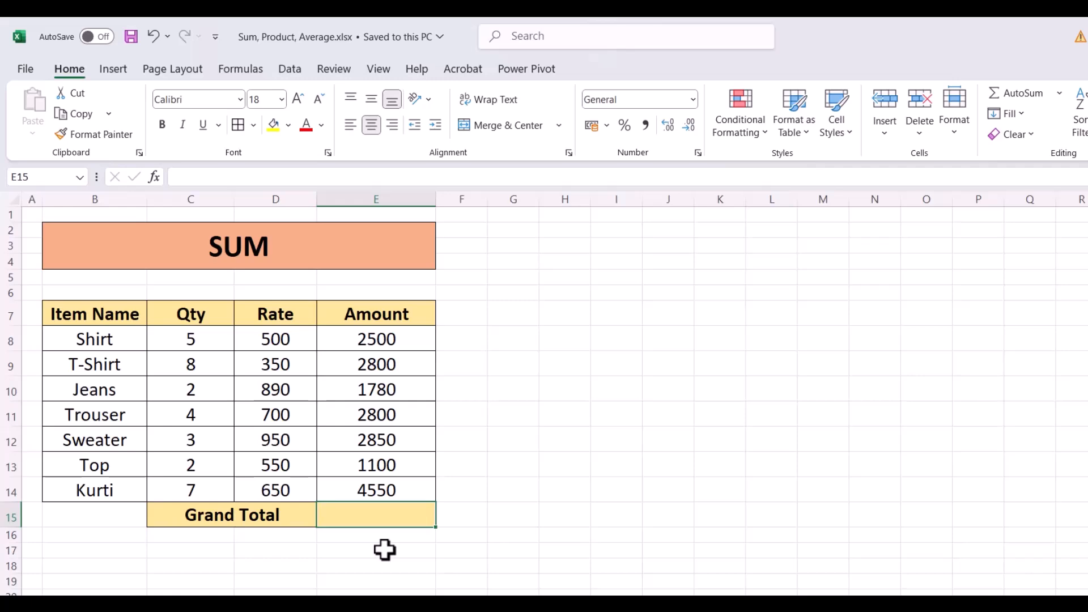
pyautogui.write('=S')
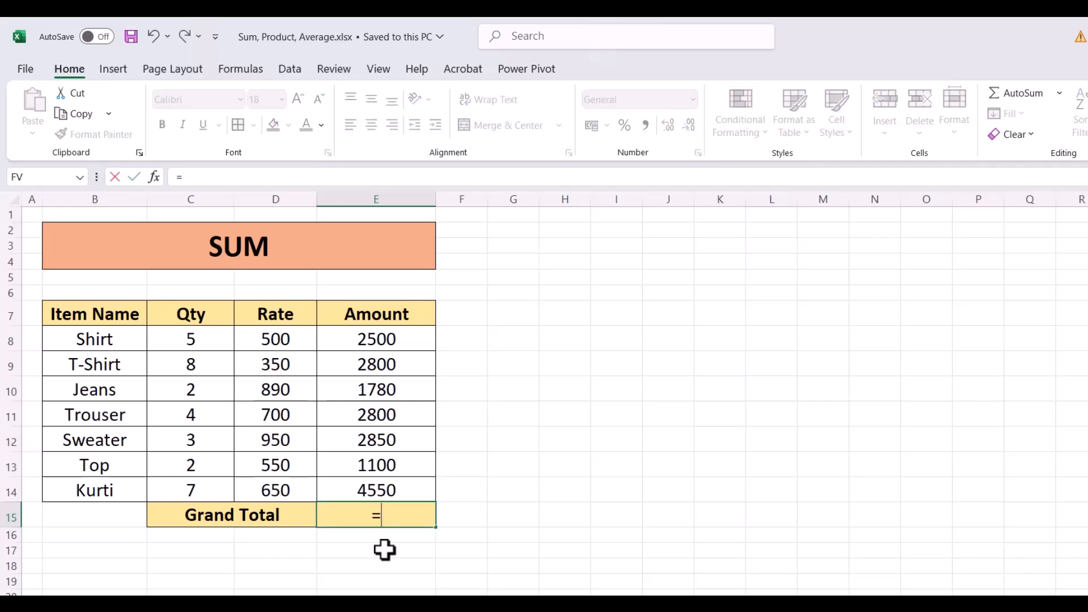
pyautogui.write('UM')
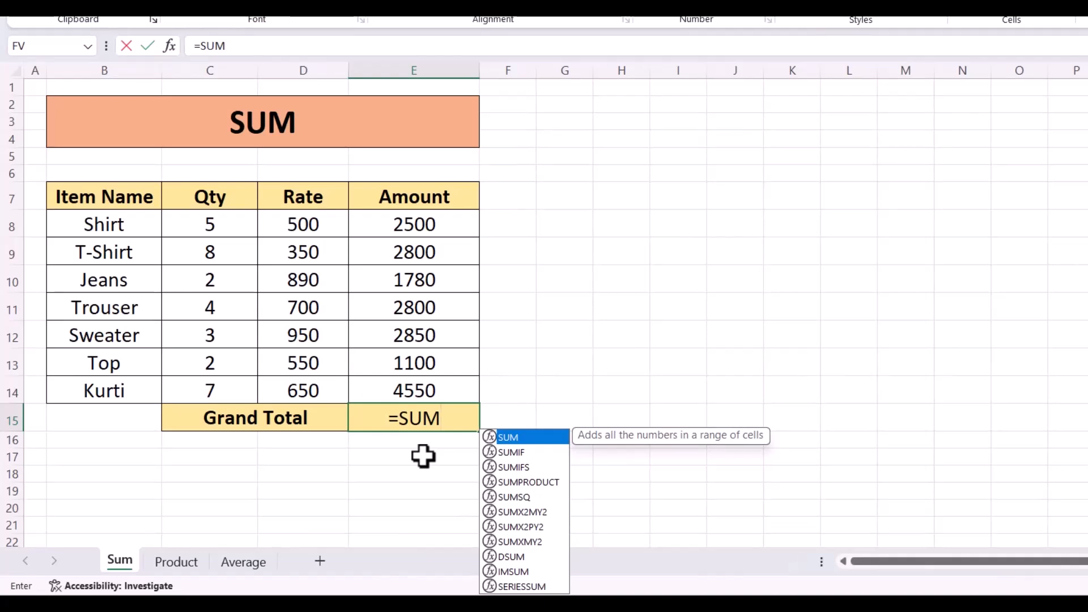
pyautogui.press('Tab')
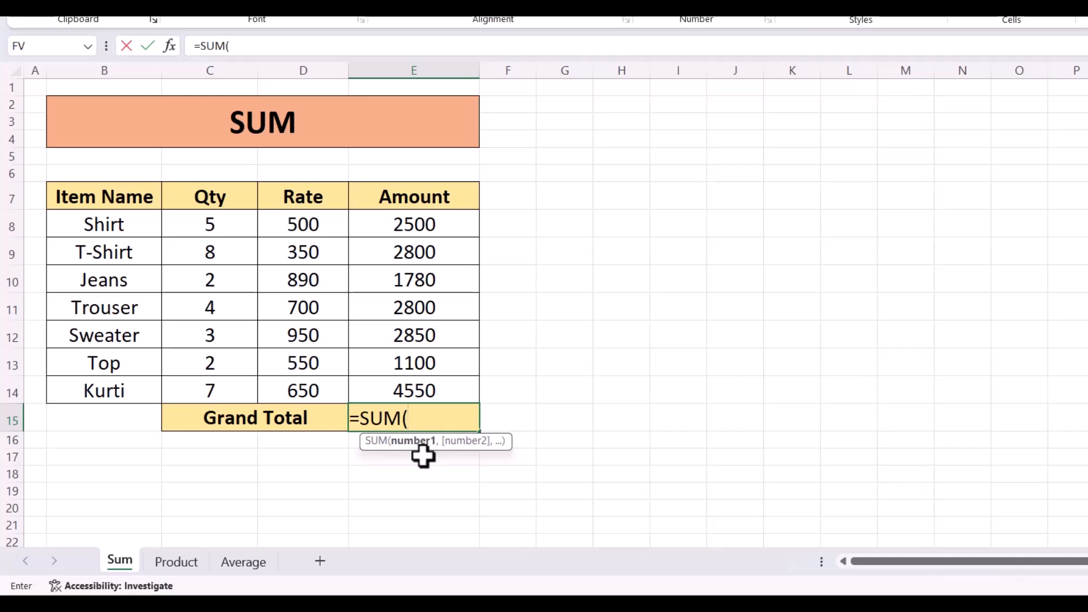
pyautogui.moveTo(422, 391); pyautogui.dragTo(438, 226)
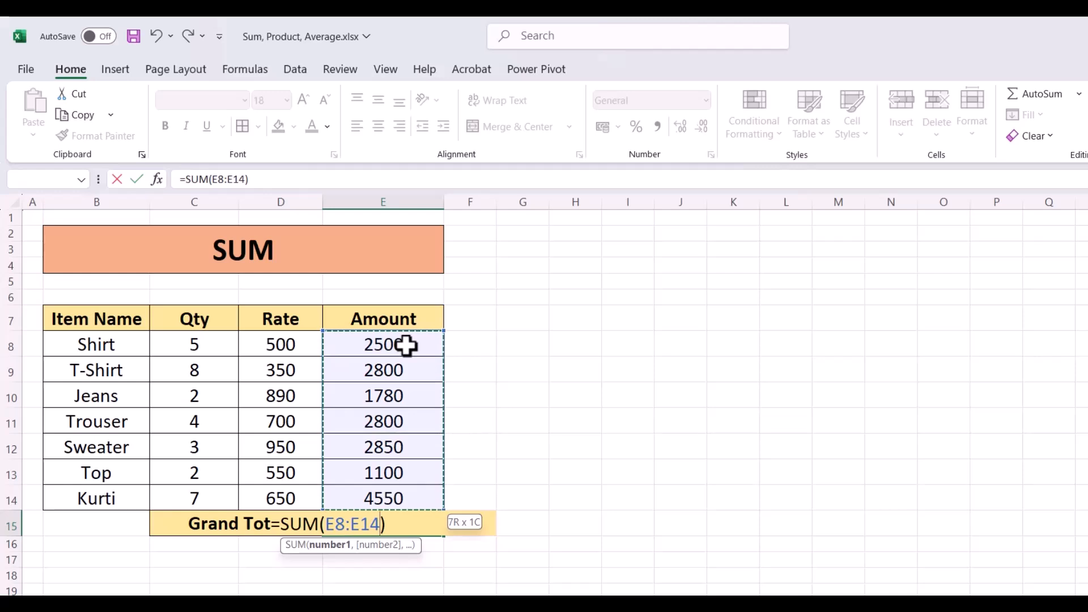
pyautogui.press('Return')
pyautogui.press('Up')
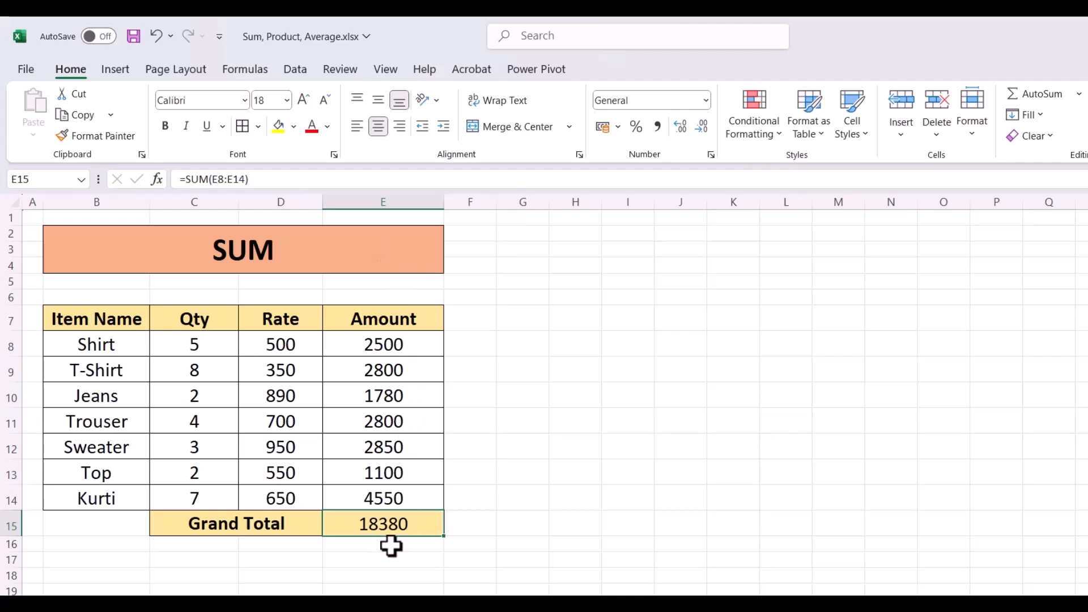
pyautogui.click(438, 575)
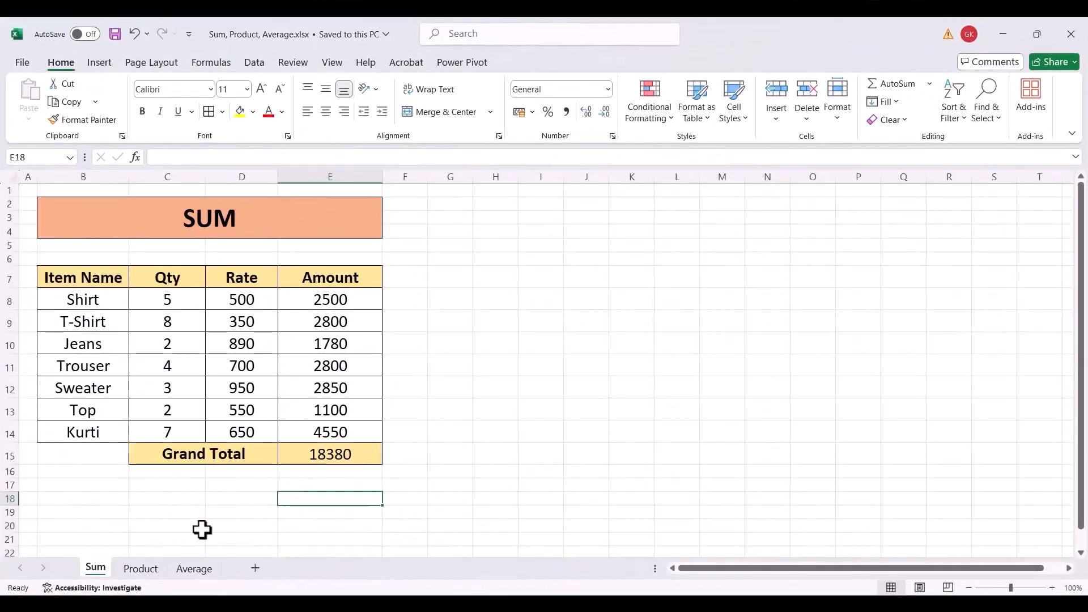
# On the Product sheet, calculate the Shirt amount in E8 with a PRODUCT formula multiplying Rate C8 by Qty D8.
pyautogui.click(141, 570)
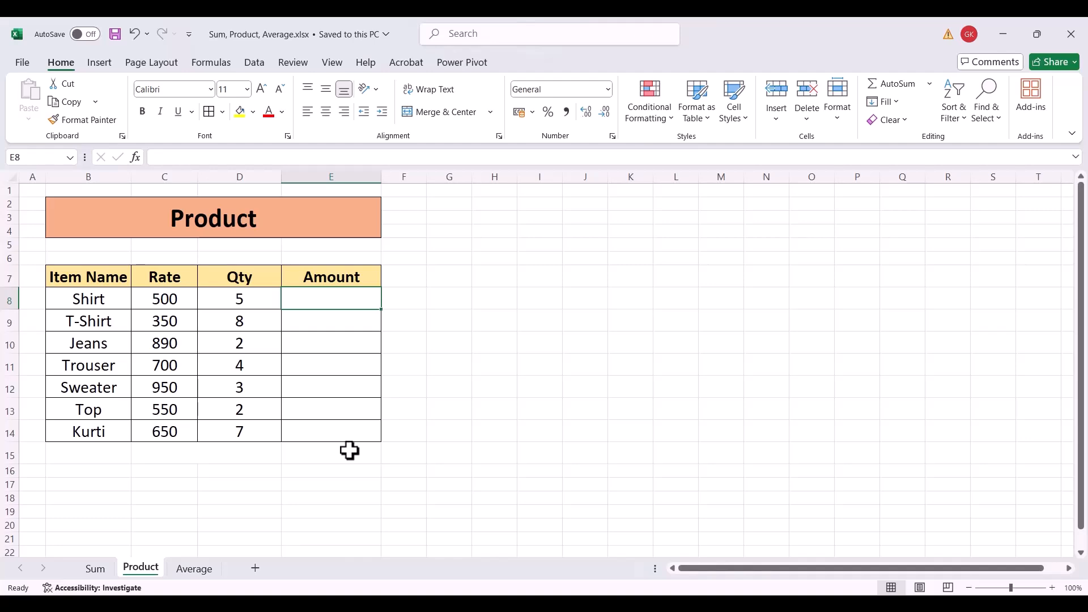
pyautogui.click(141, 569)
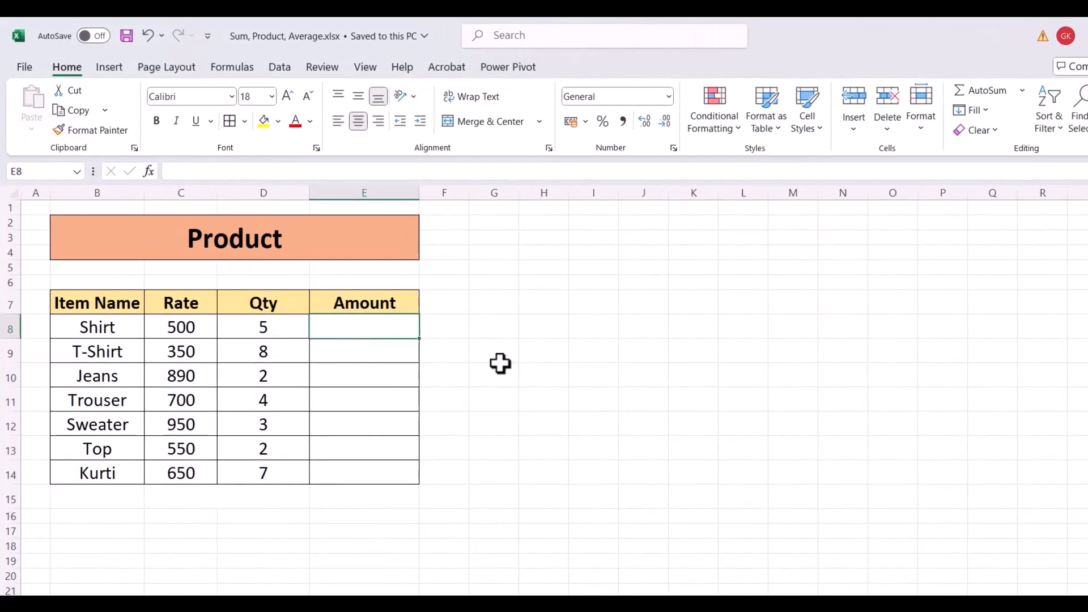
pyautogui.write('=P')
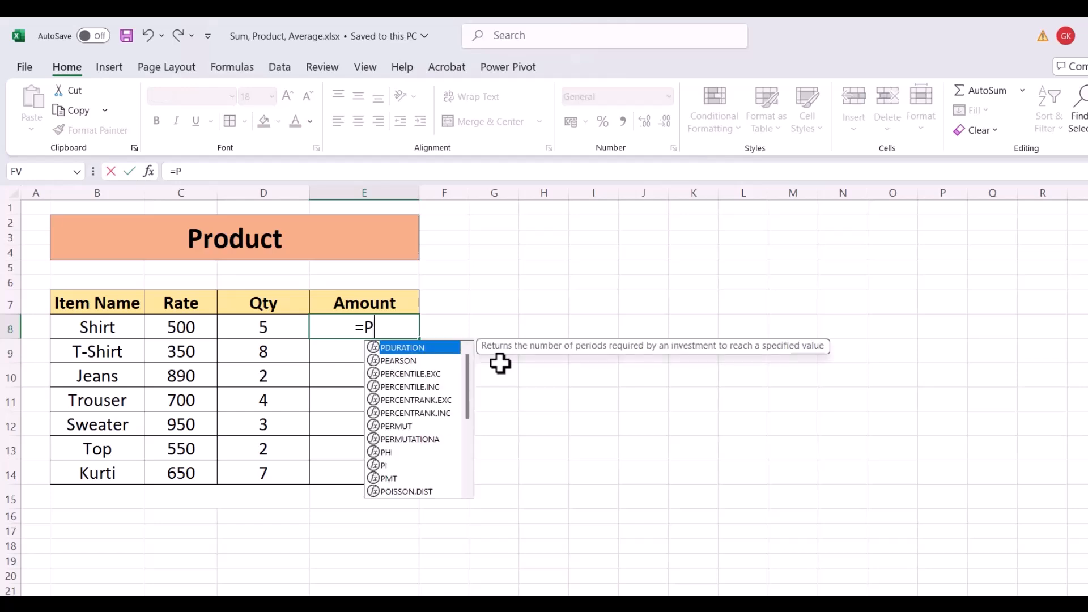
pyautogui.write('RODUCT(')
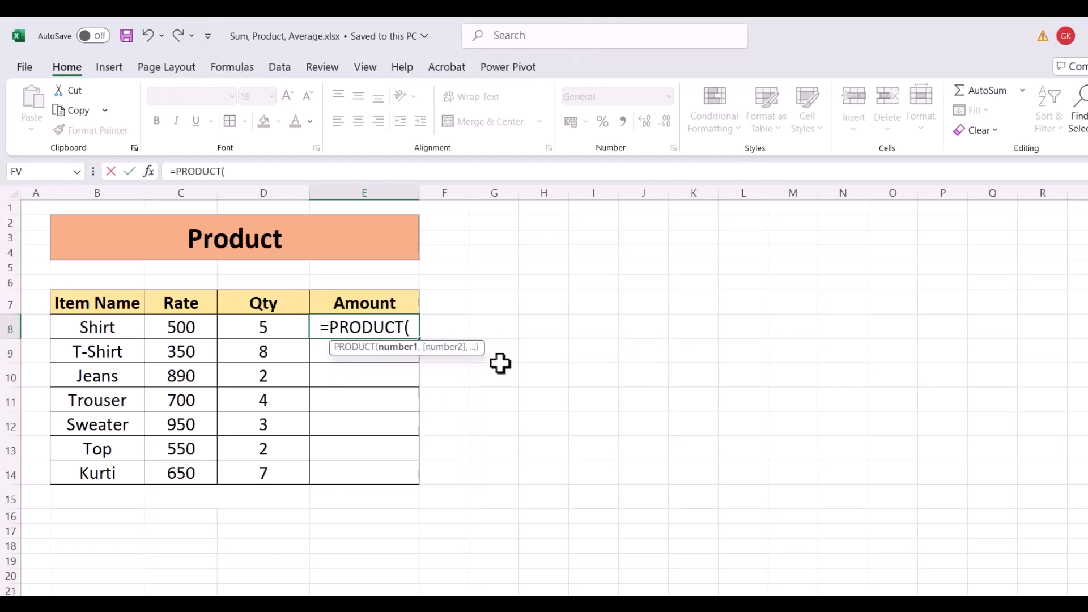
pyautogui.click(203, 327)
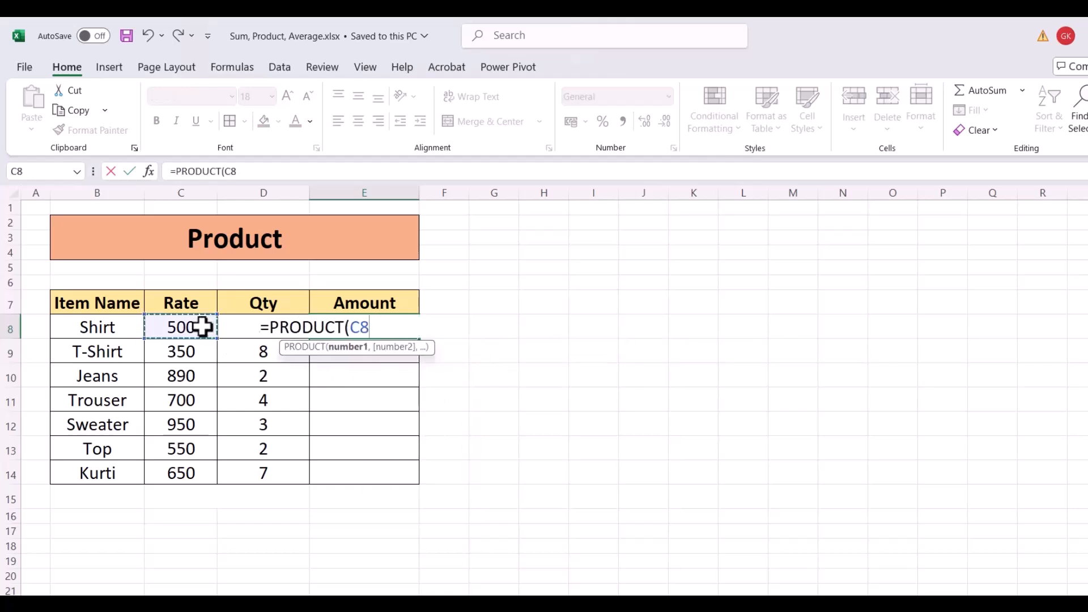
pyautogui.write(',')
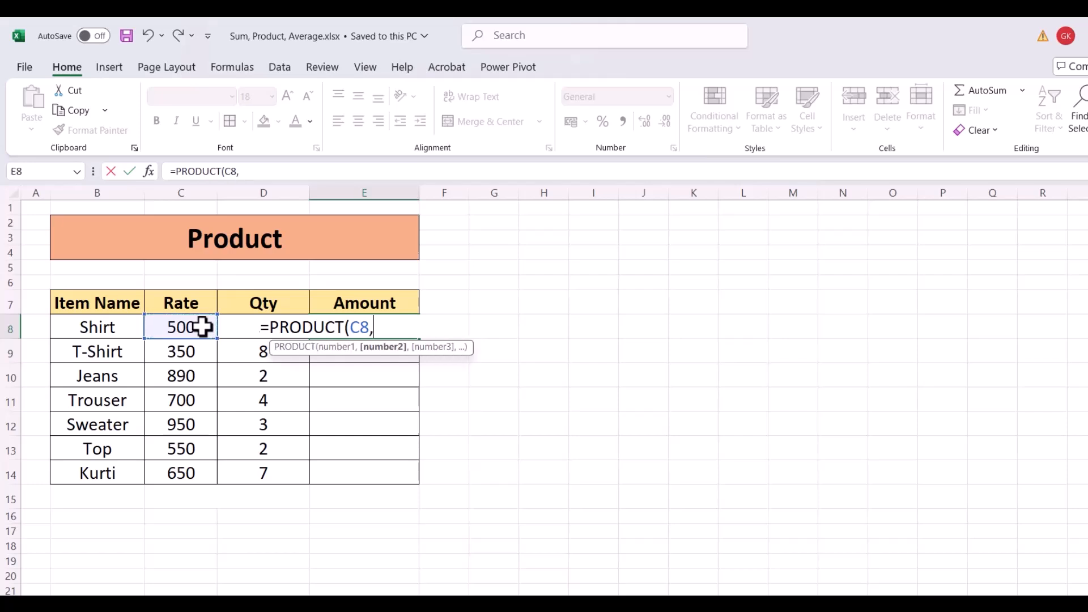
pyautogui.click(234, 327)
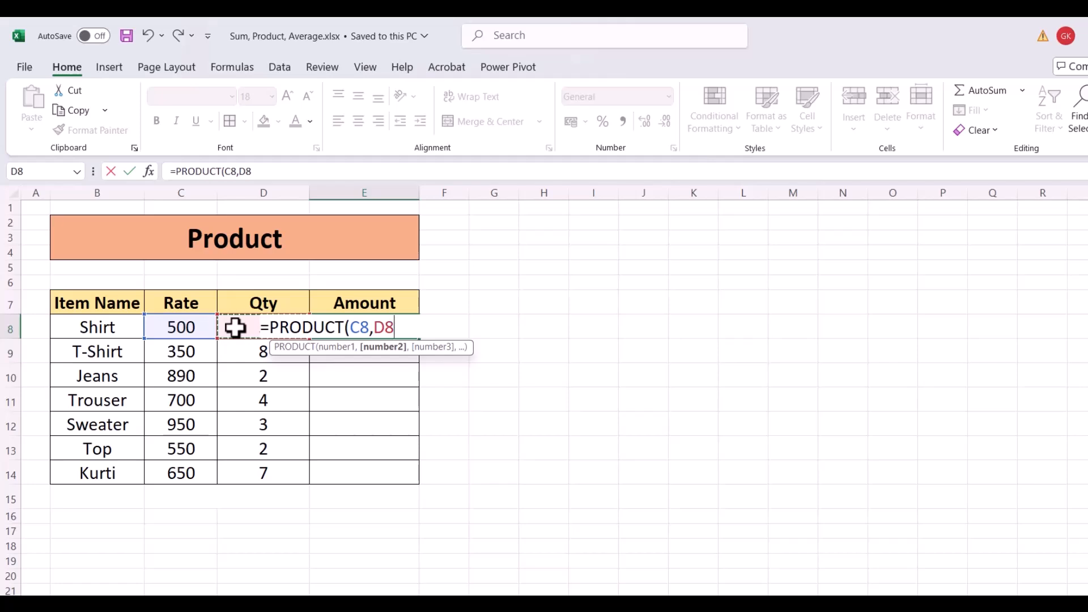
pyautogui.write(')')
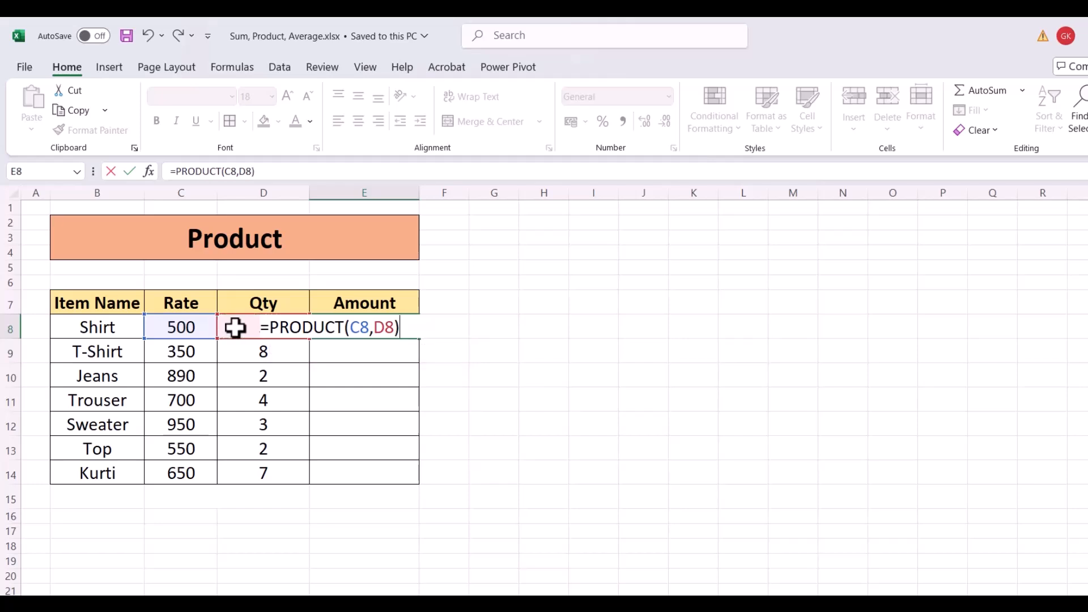
pyautogui.press('Return')
pyautogui.press('Up')
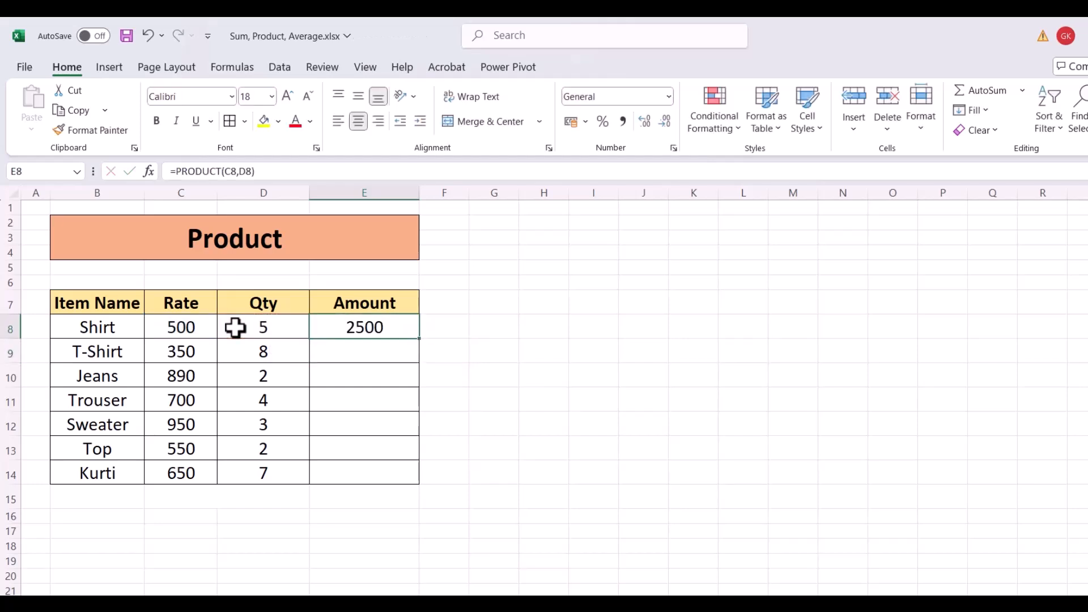
pyautogui.click(194, 328)
pyautogui.click(273, 333)
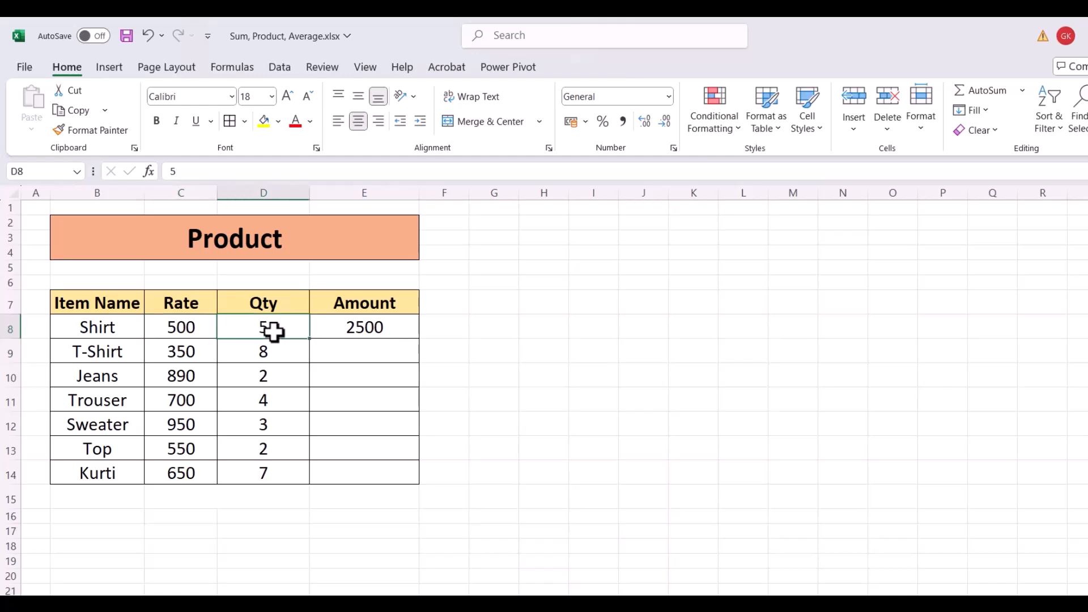
pyautogui.click(187, 329)
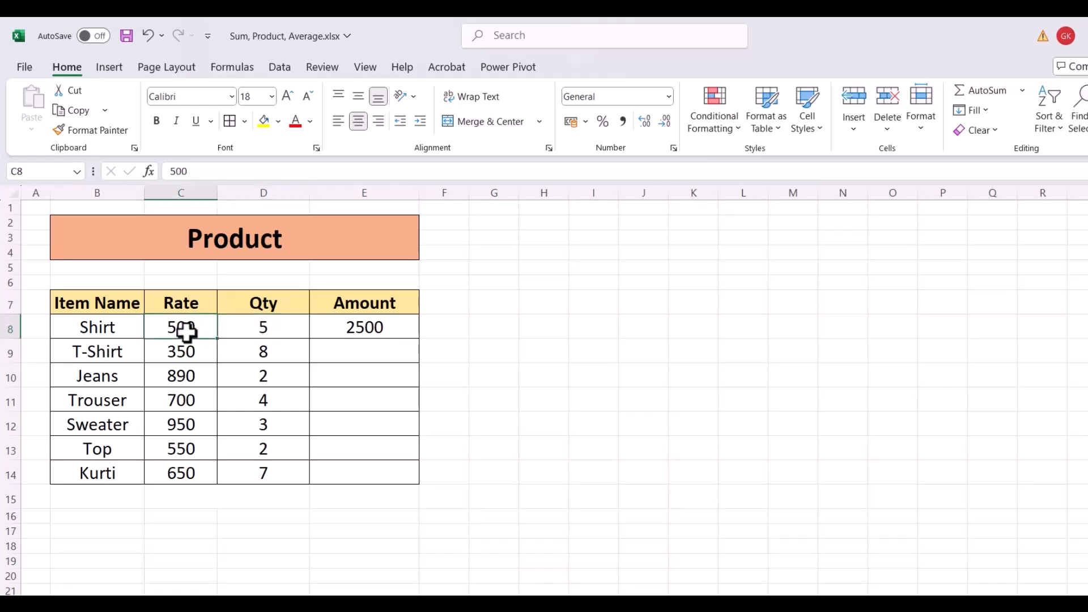
pyautogui.click(271, 335)
# Fill the PRODUCT formula from E8 down through E14 to calculate the Amount for the remaining items.
pyautogui.click(416, 334)
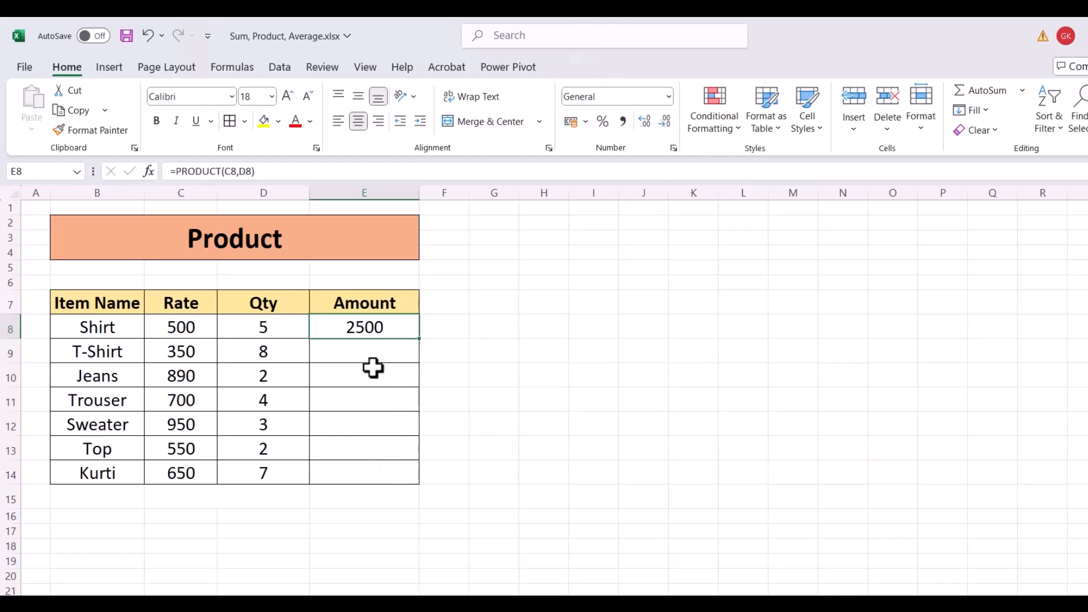
pyautogui.hotkey('shift', 'Down')
pyautogui.hotkey('shift', 'Down')
pyautogui.hotkey('shift', 'Down')
pyautogui.hotkey('shift', 'Down')
pyautogui.hotkey('shift', 'Down')
pyautogui.hotkey('shift', 'Down')
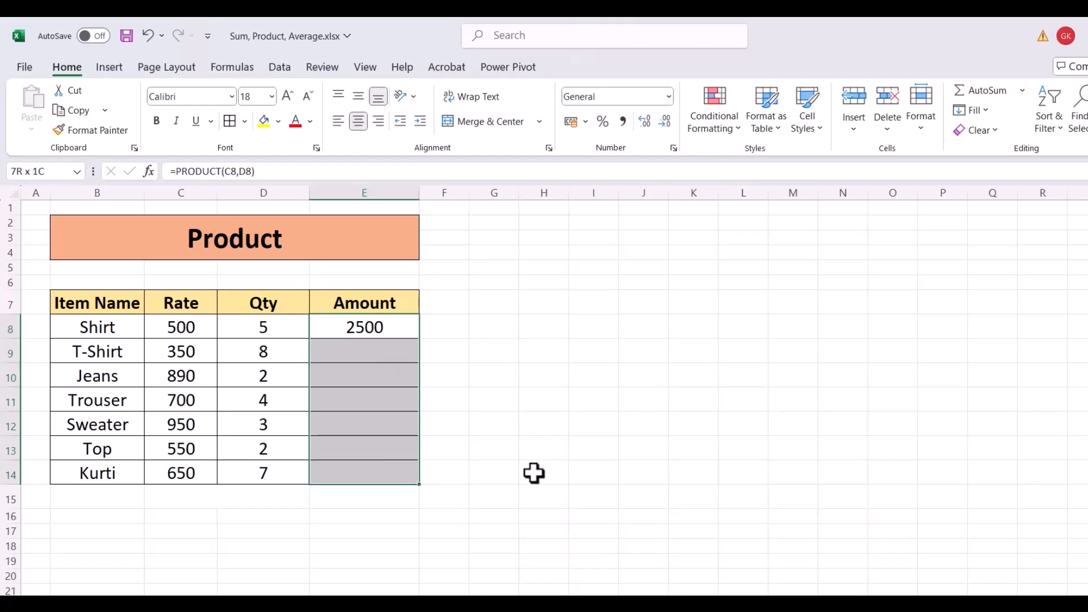
pyautogui.hotkey('ctrl', 'd')
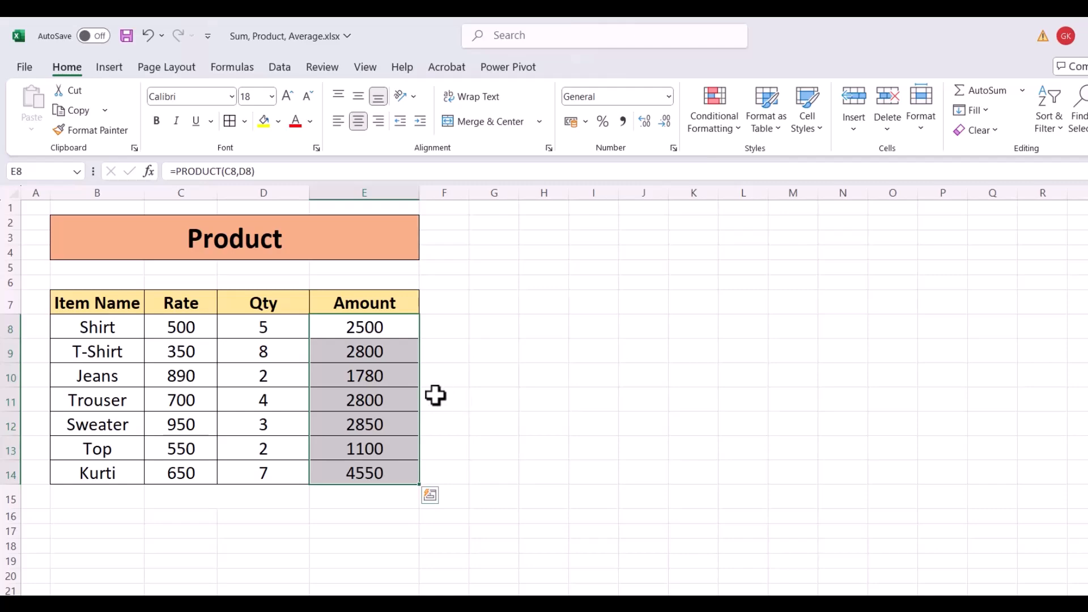
pyautogui.click(407, 355)
pyautogui.click(403, 380)
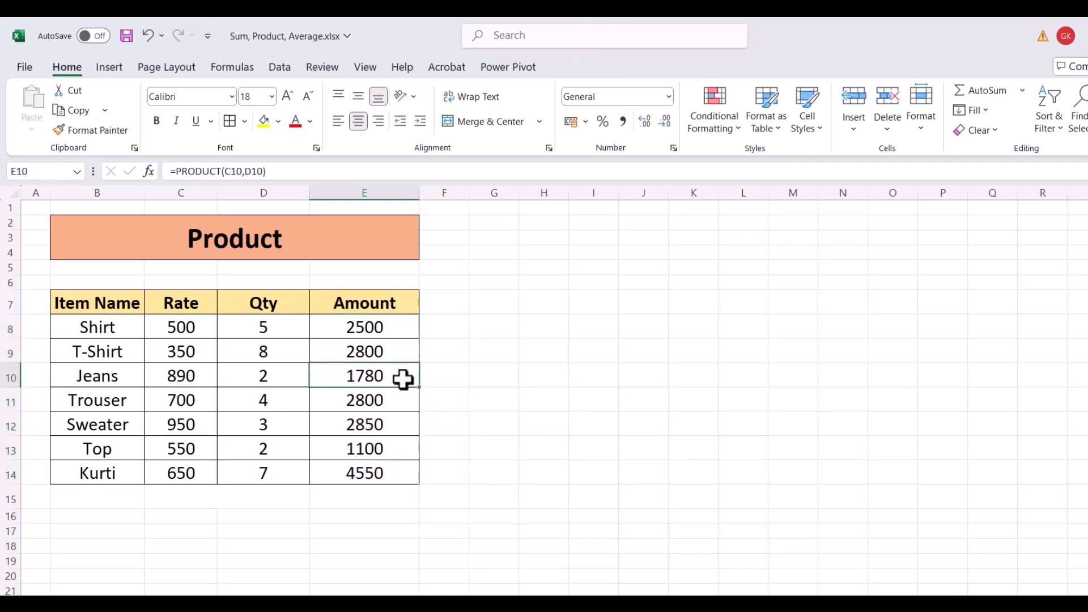
pyautogui.click(403, 400)
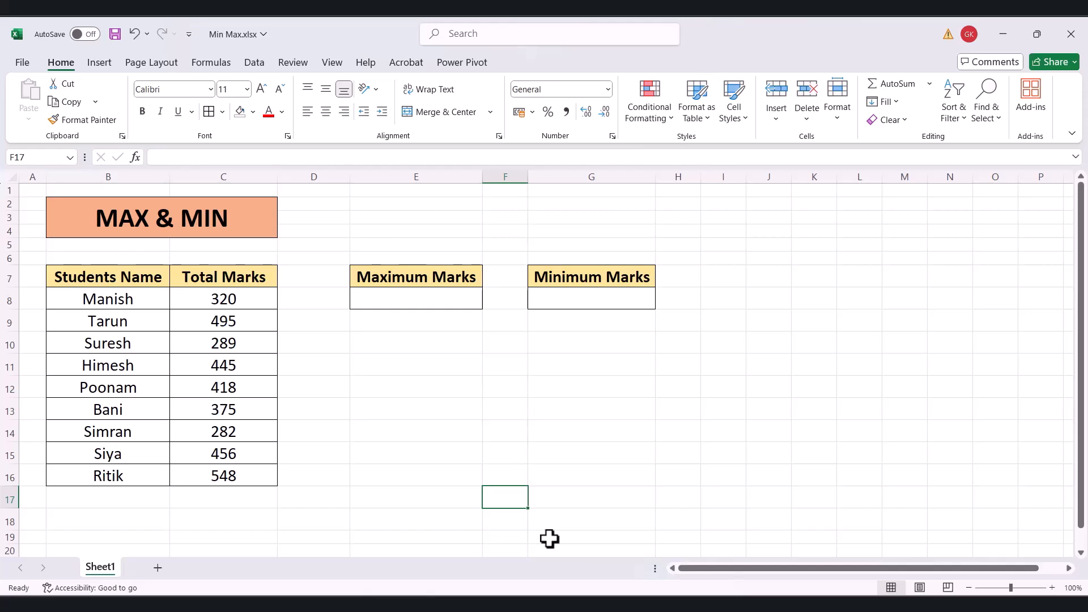
pyautogui.press('Up')
pyautogui.press('Up')
pyautogui.press('Up')
pyautogui.press('Up')
pyautogui.press('Right')
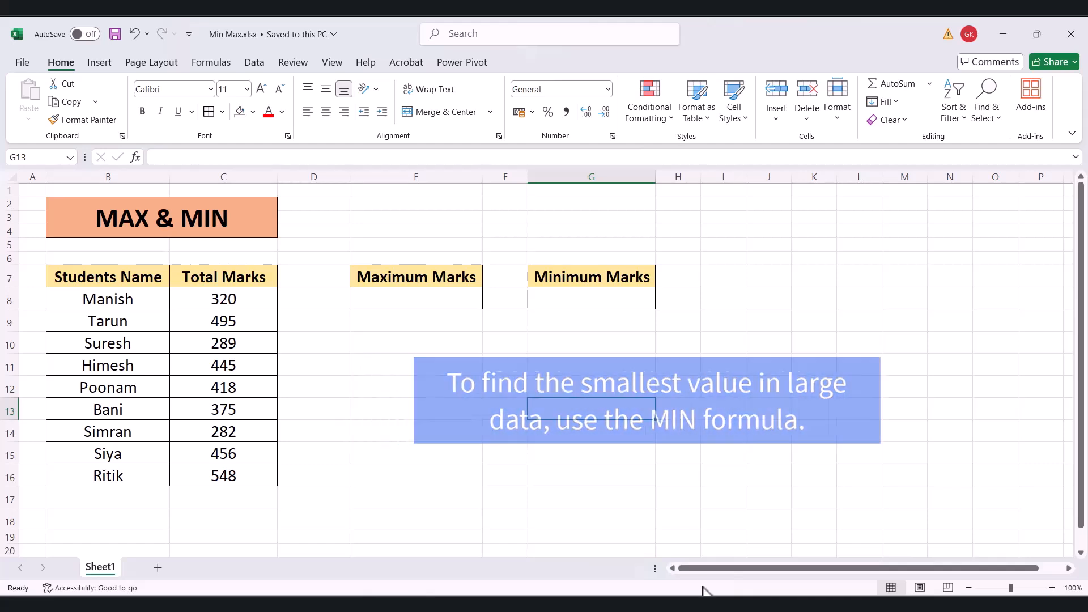
# Find the Maximum Marks in E8 of the Min Max workbook with a MAX formula over Total Marks C8:C16.
pyautogui.click(419, 299)
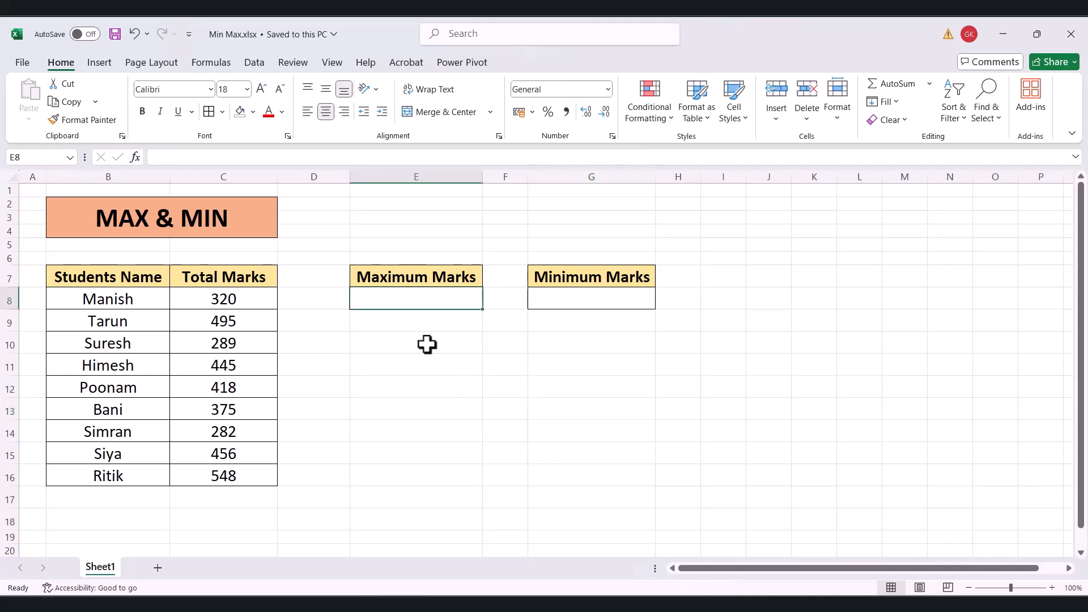
pyautogui.write('=')
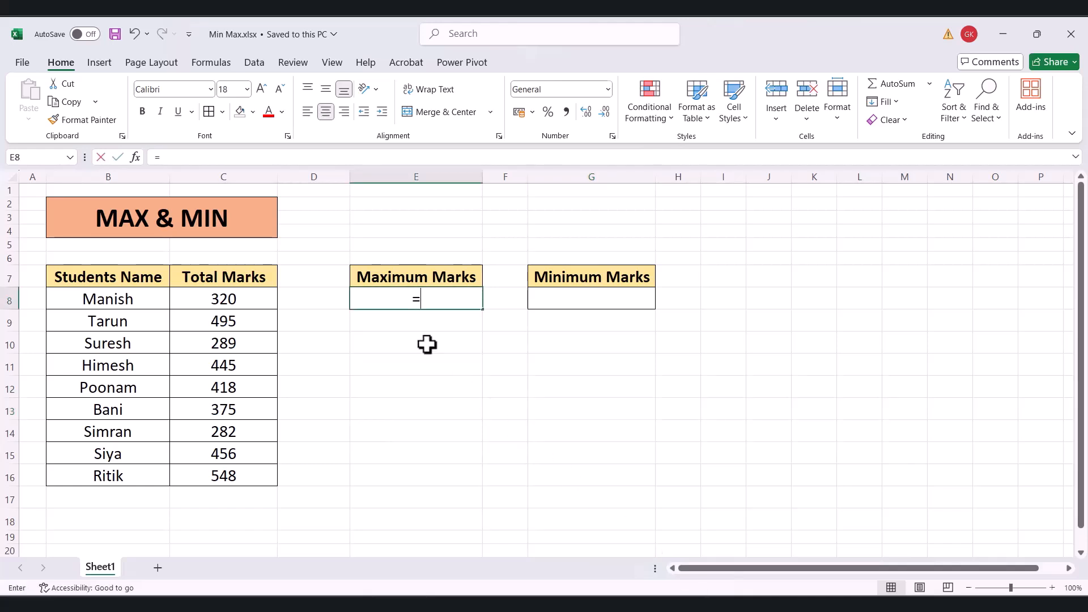
pyautogui.write('max')
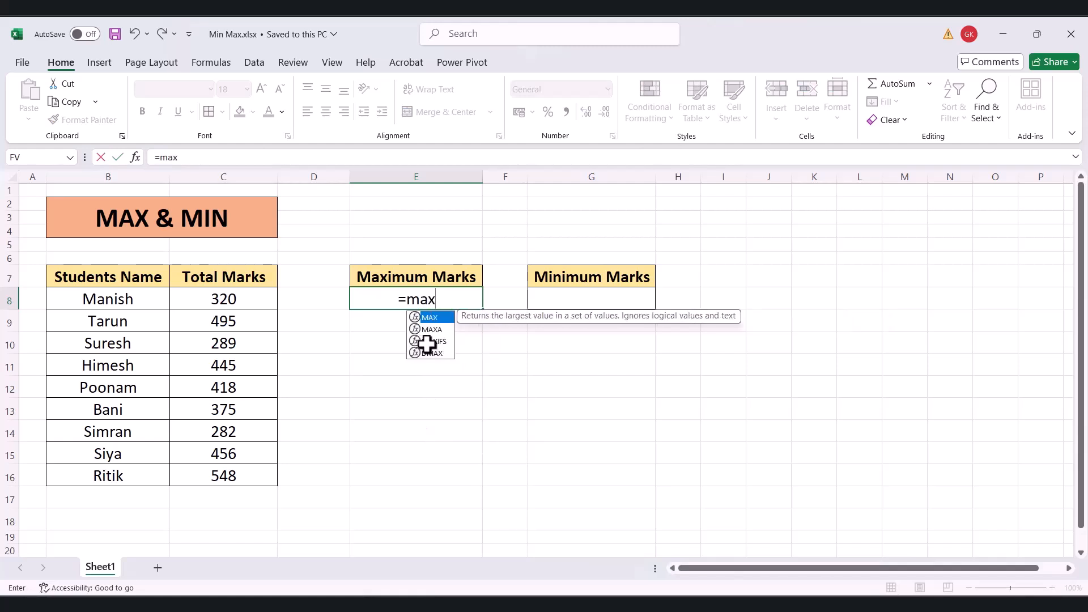
pyautogui.press('Tab')
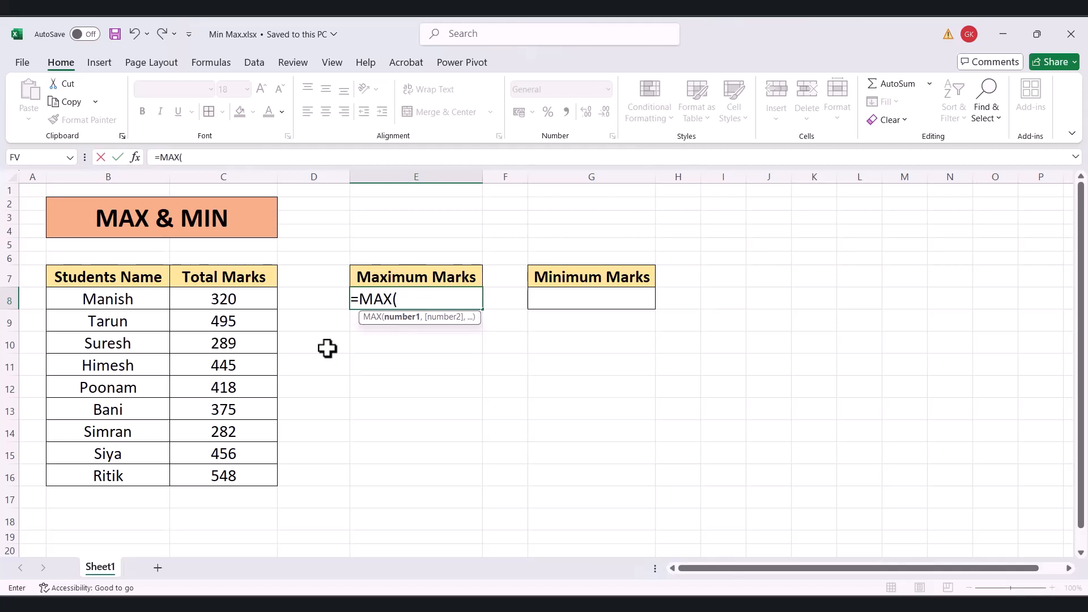
pyautogui.moveTo(250, 297); pyautogui.dragTo(240, 485)
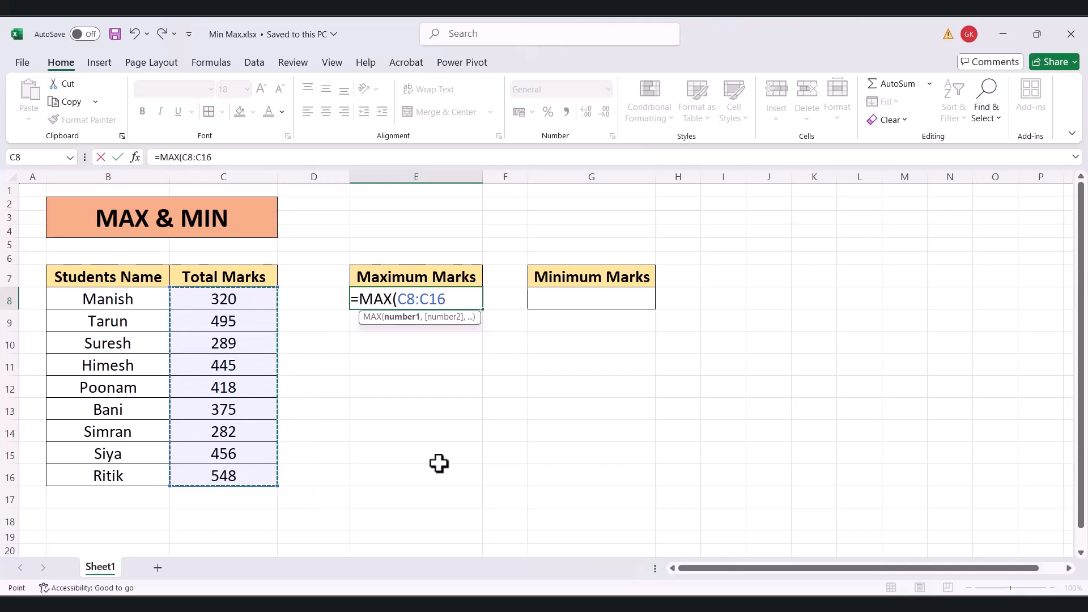
pyautogui.write(')')
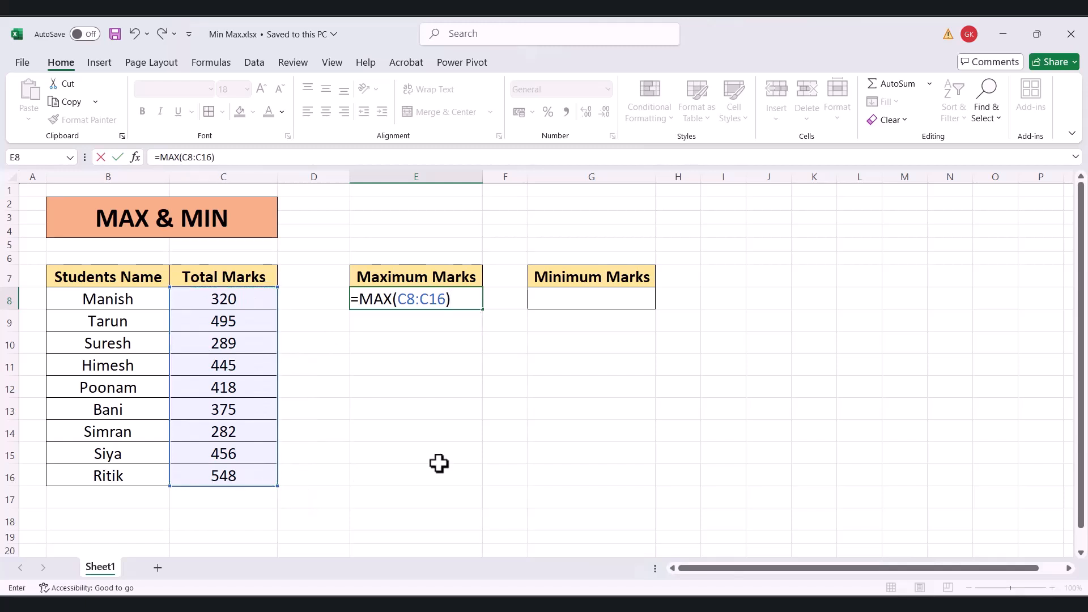
pyautogui.hotkey('ctrl', 'Return')
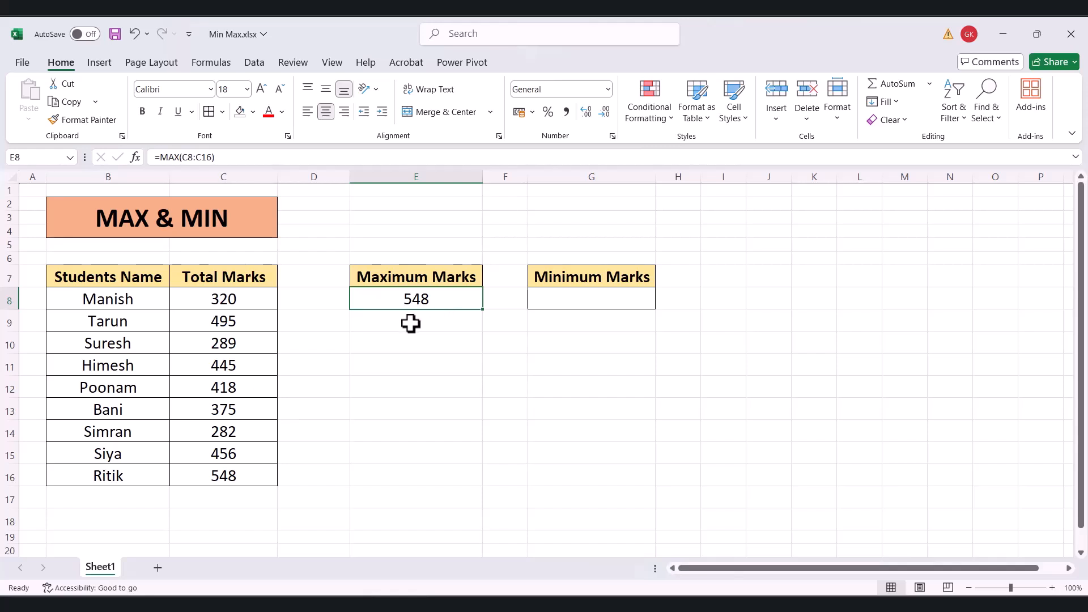
# Examine the Total Marks range C8:C16 to check it against the Maximum Marks result.
pyautogui.click(242, 297)
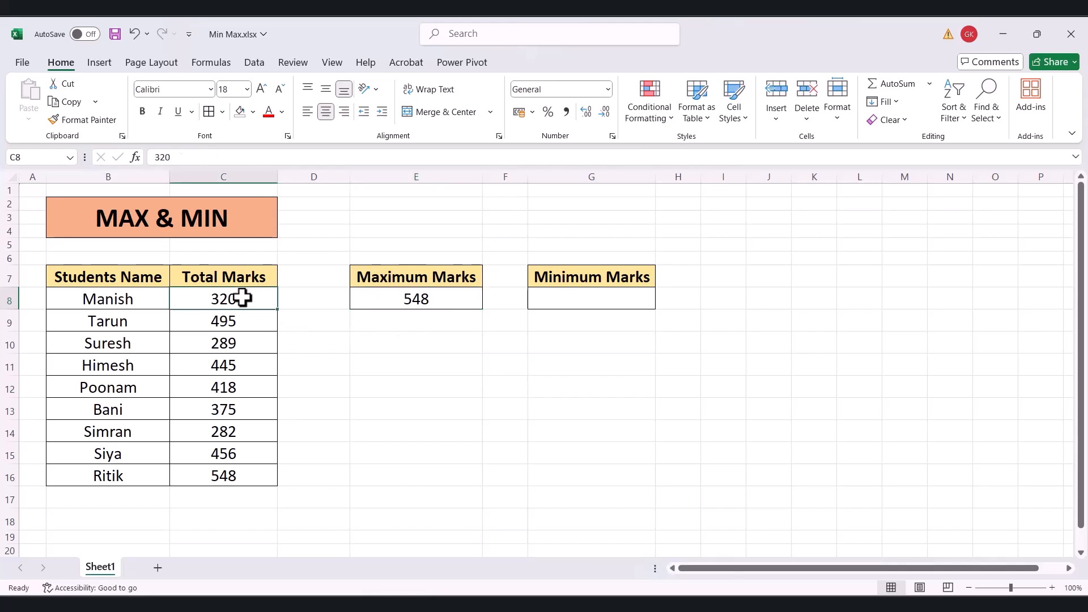
pyautogui.hotkey('shift', 'Down')
pyautogui.hotkey('shift', 'Down')
pyautogui.hotkey('shift', 'Down')
pyautogui.hotkey('shift', 'Down')
pyautogui.hotkey('shift', 'Down')
pyautogui.hotkey('shift', 'Down')
pyautogui.hotkey('shift', 'Down')
pyautogui.hotkey('shift', 'Down')
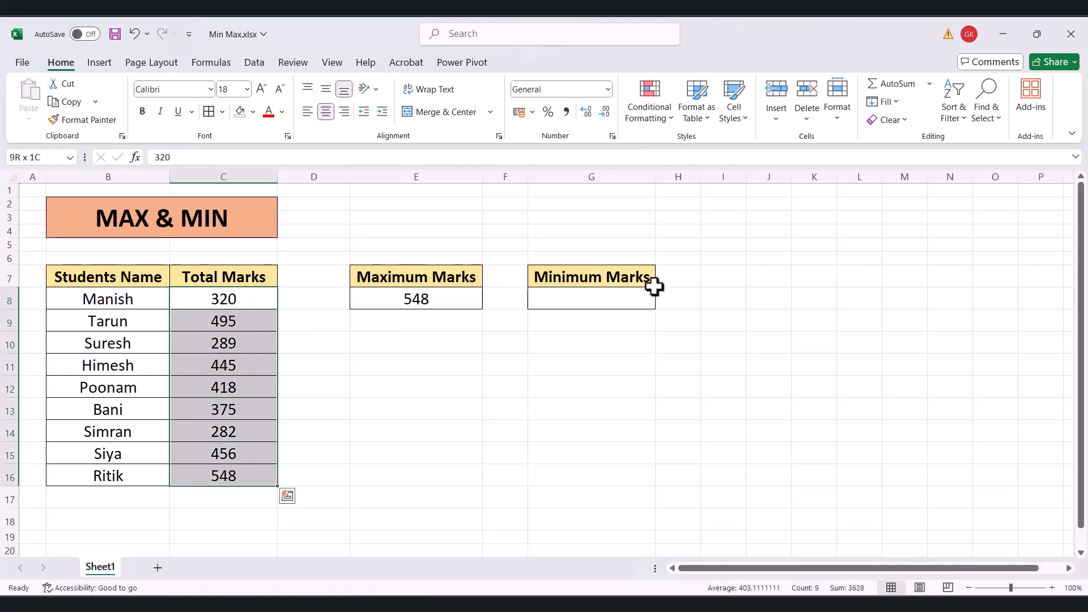
# Find the Minimum Marks in G8 with a MIN formula over Total Marks C8:C16, and check it against the marks range.
pyautogui.click(616, 301)
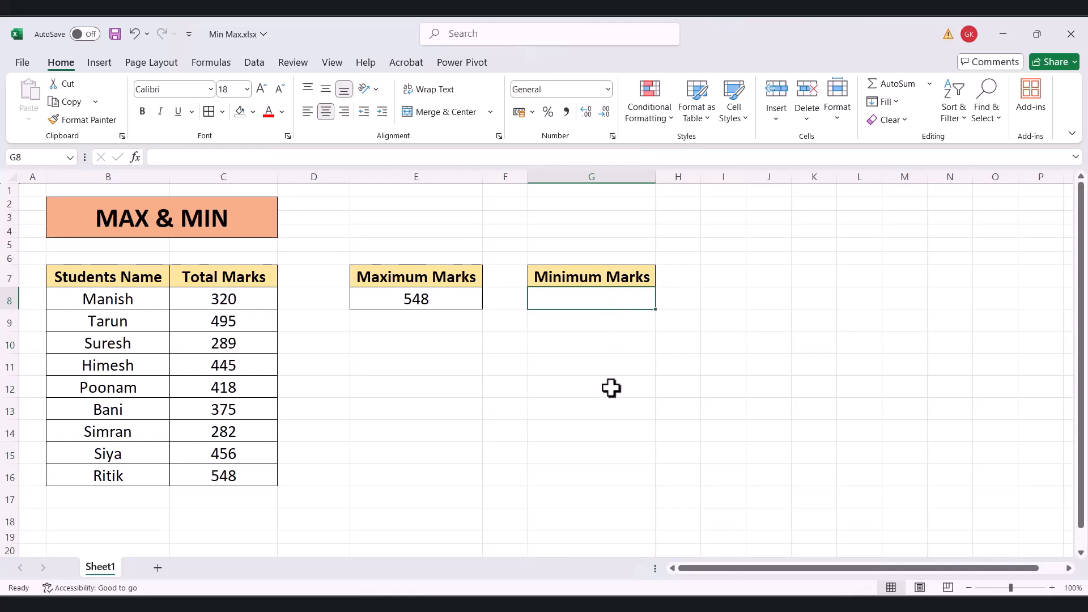
pyautogui.write('=')
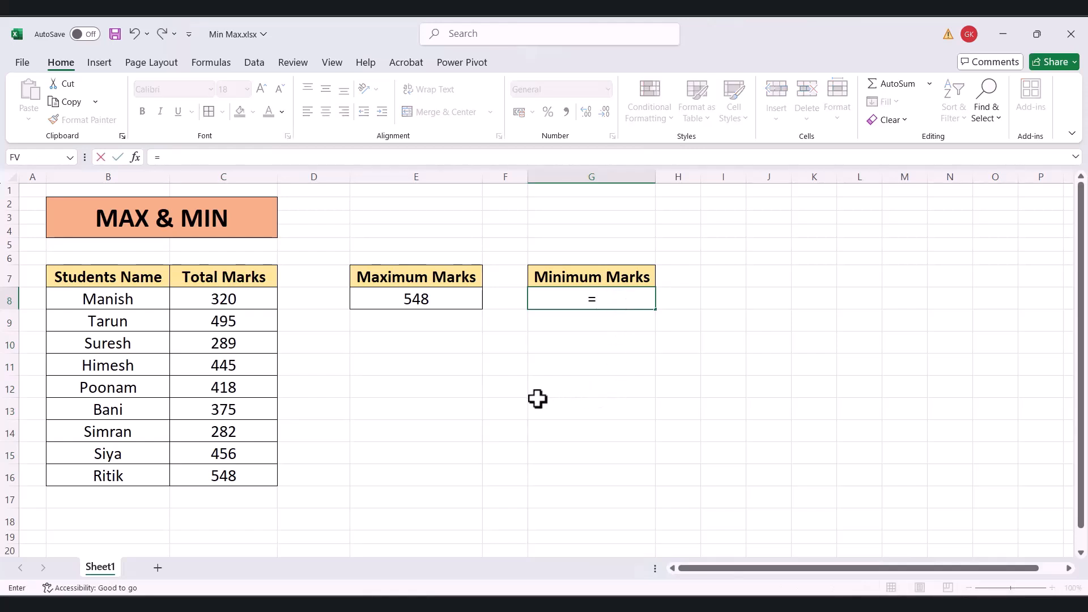
pyautogui.write('min')
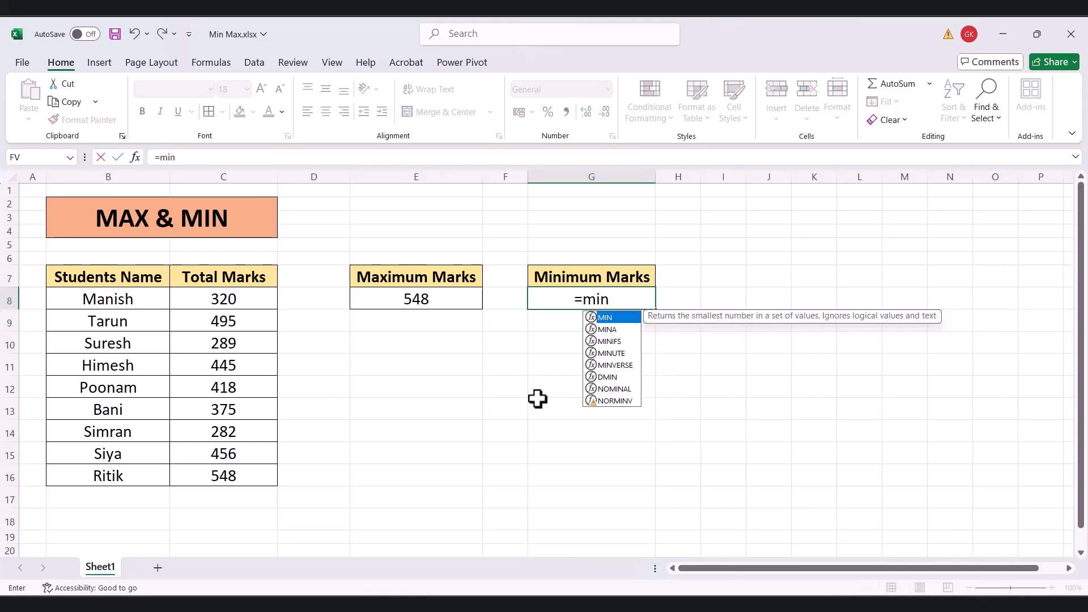
pyautogui.press('Tab')
pyautogui.moveTo(223, 301); pyautogui.dragTo(223, 476)
pyautogui.write(')')
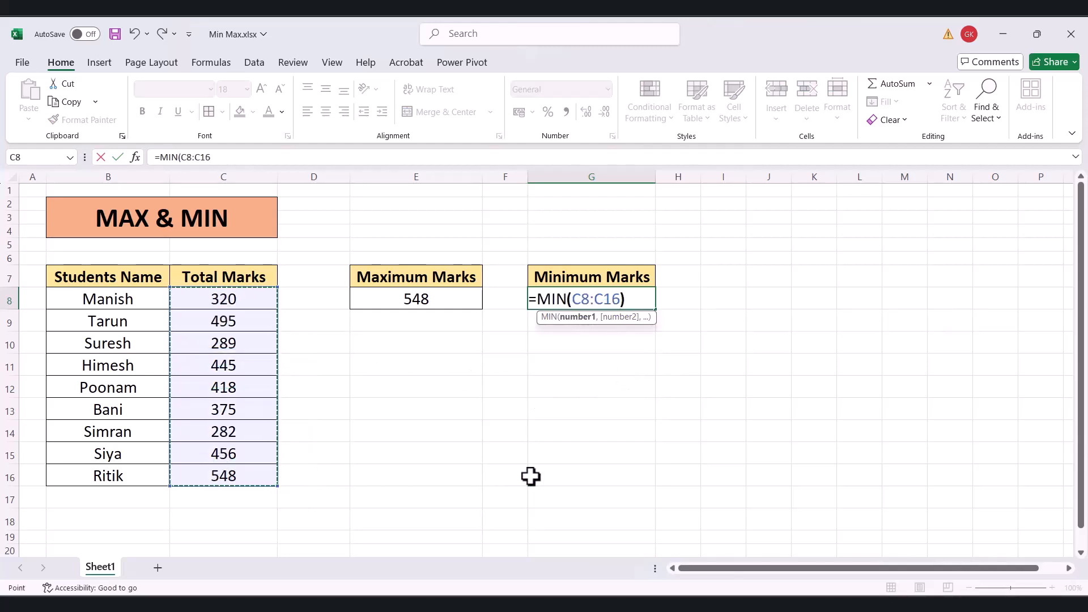
pyautogui.hotkey('ctrl', 'Return')
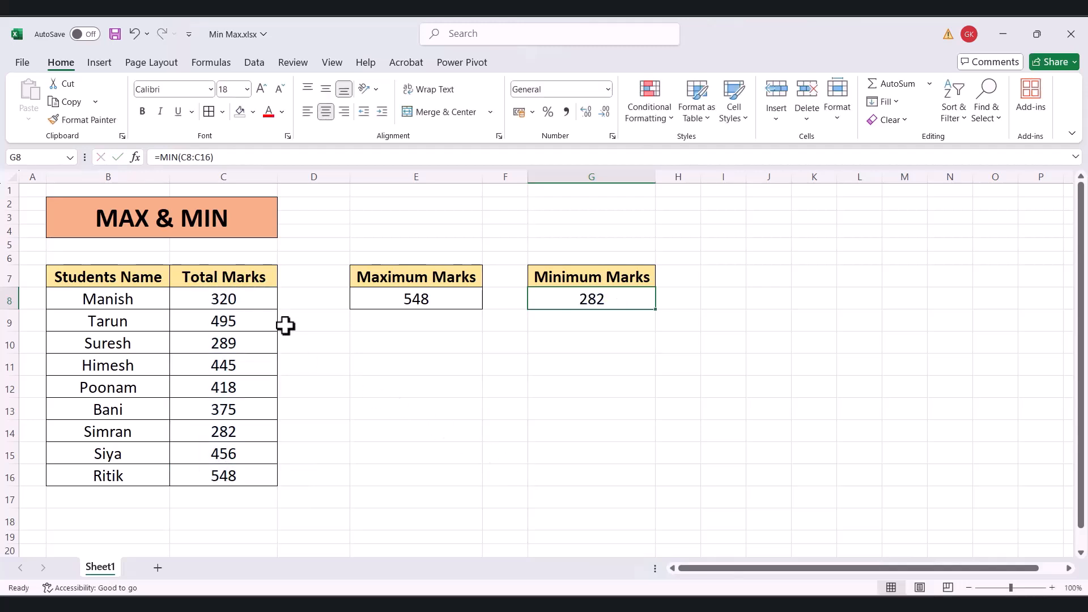
pyautogui.moveTo(262, 301); pyautogui.dragTo(242, 473)
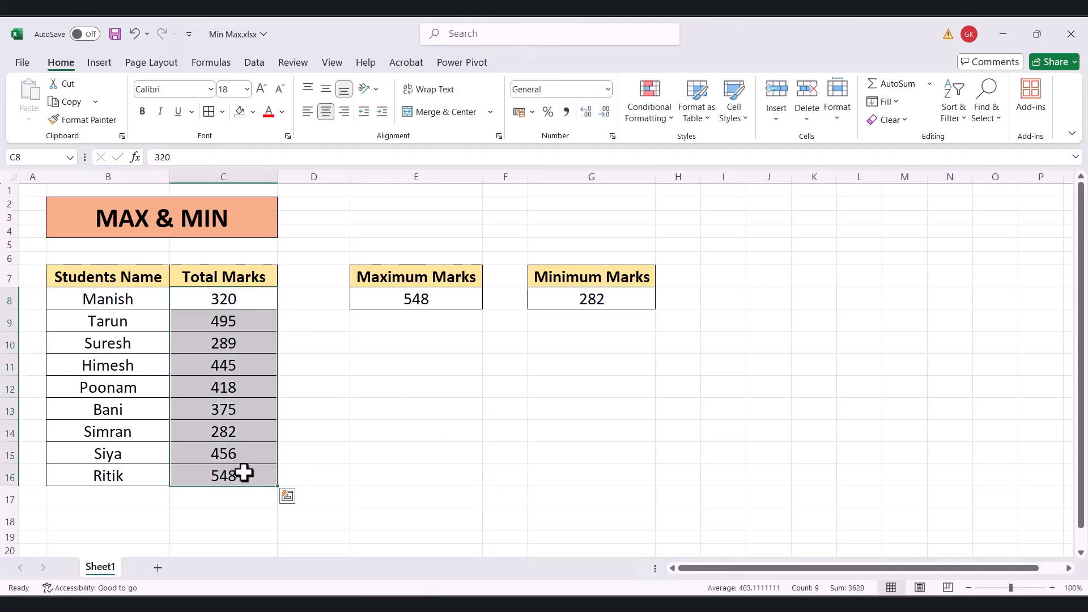
pyautogui.click(634, 299)
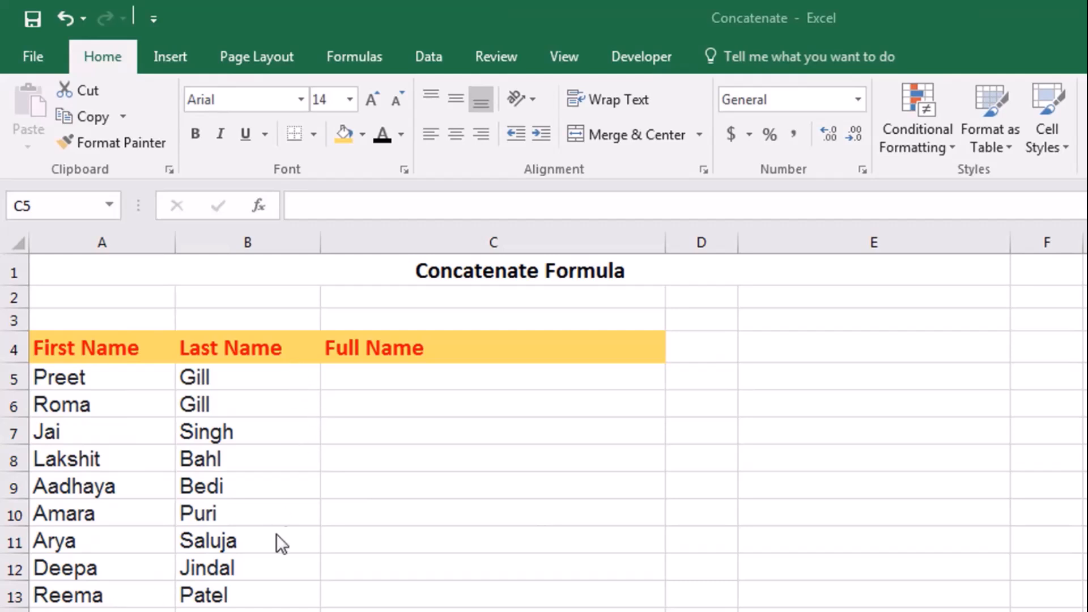
# Enter a CONCATENATE formula in C5 of the Concatenate workbook that joins First Name A5 and Last Name B5.
pyautogui.click(351, 377)
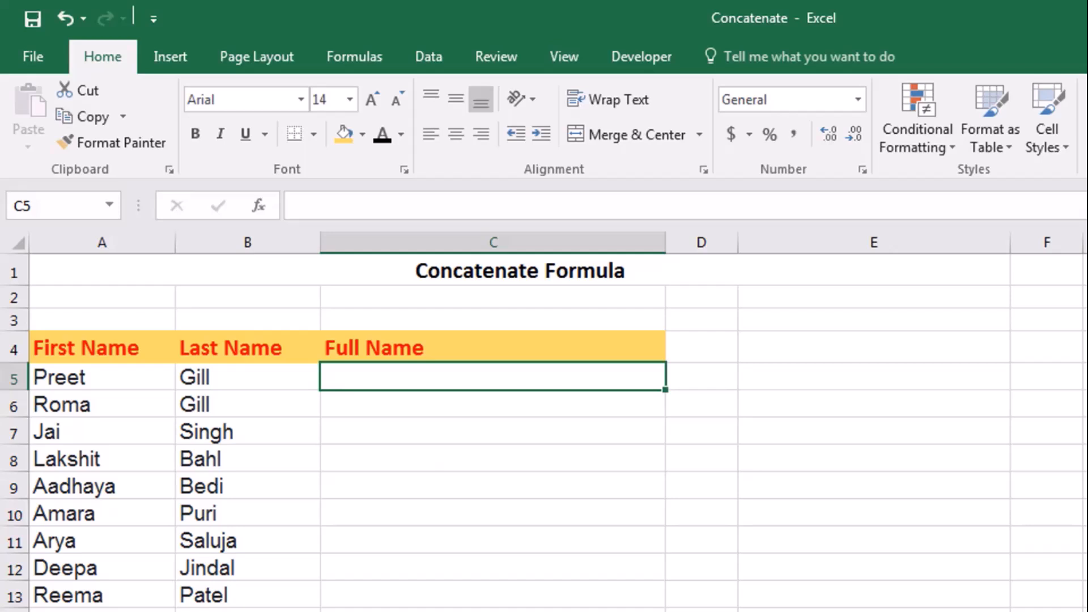
pyautogui.write('=')
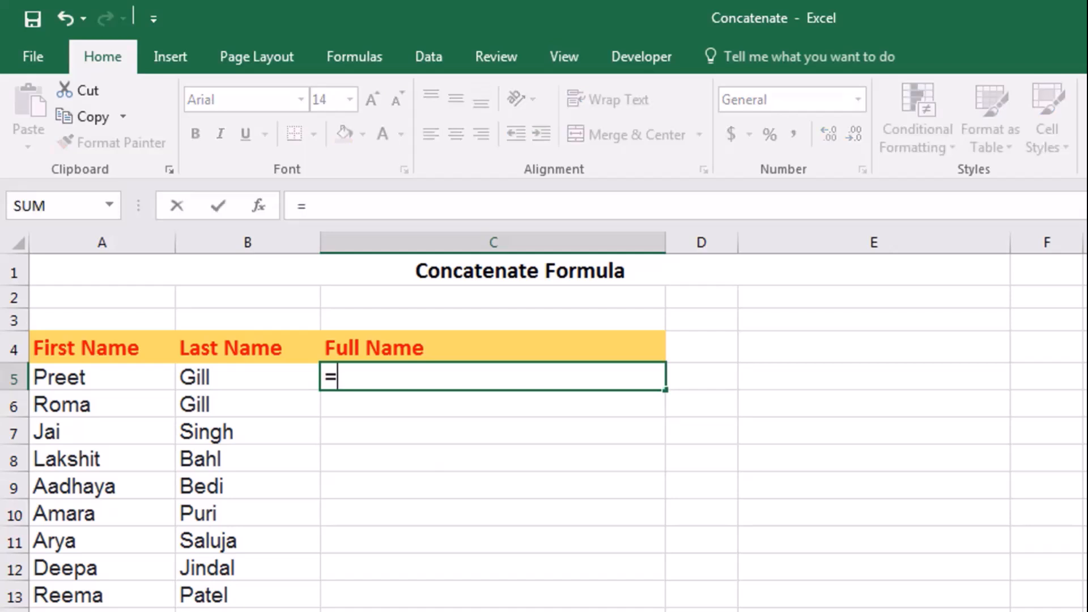
pyautogui.write('c')
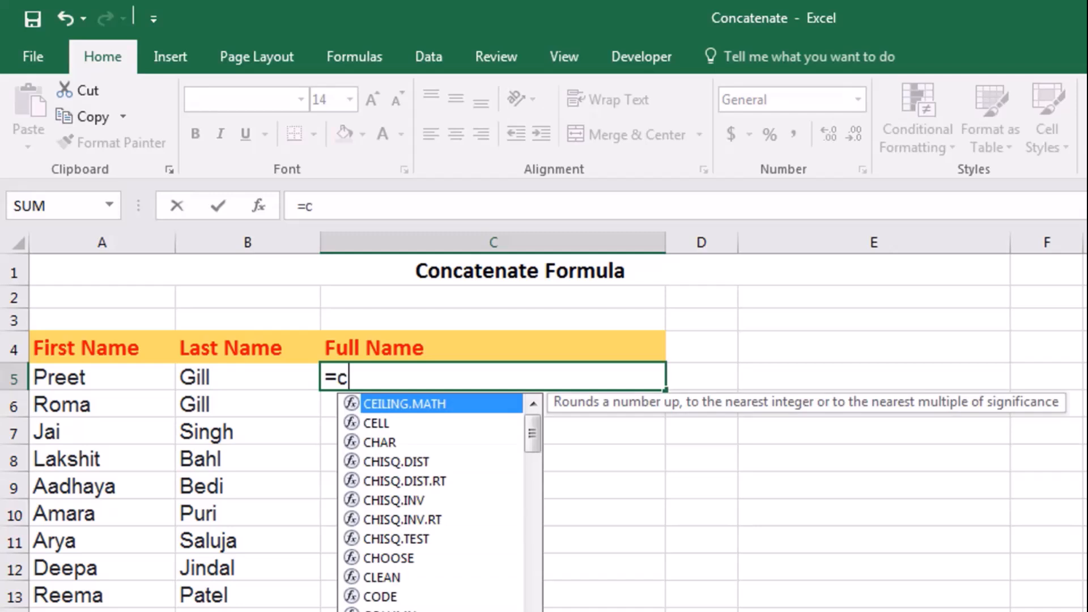
pyautogui.write('oncatenate')
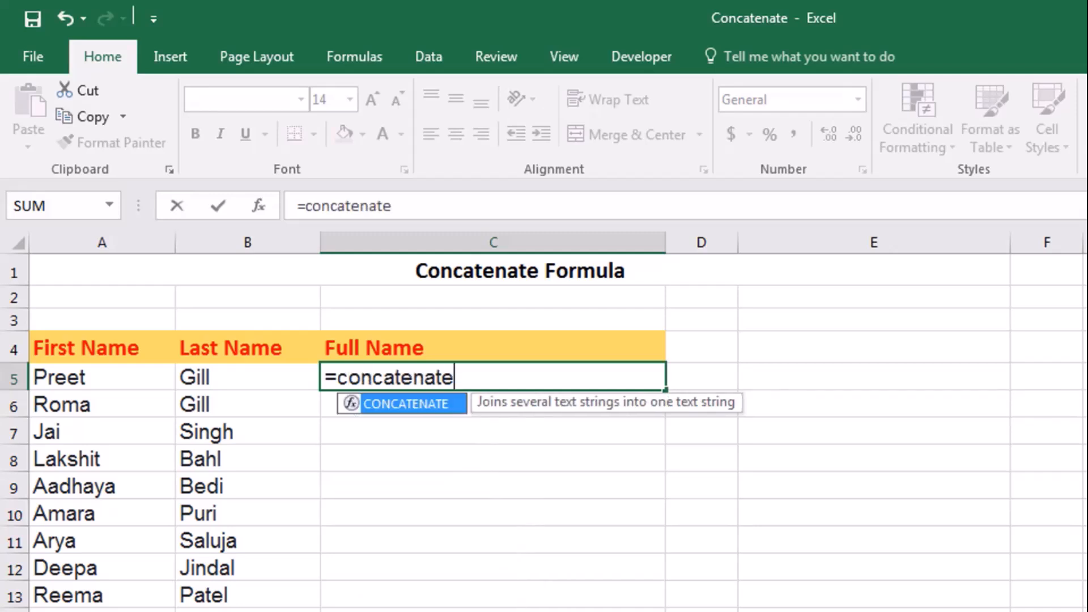
pyautogui.write('(')
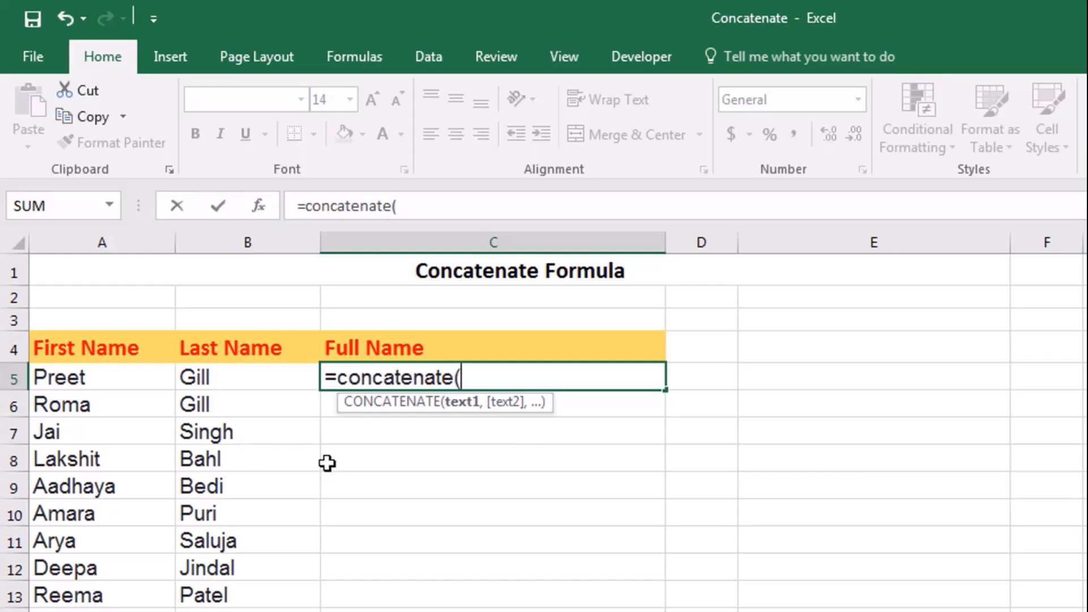
pyautogui.click(112, 380)
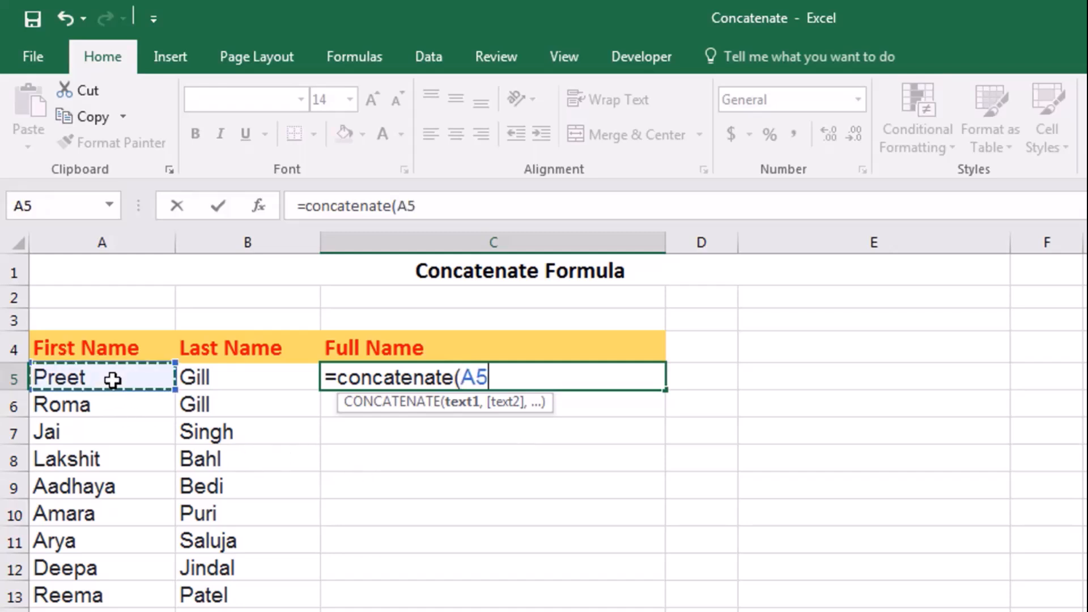
pyautogui.write(',')
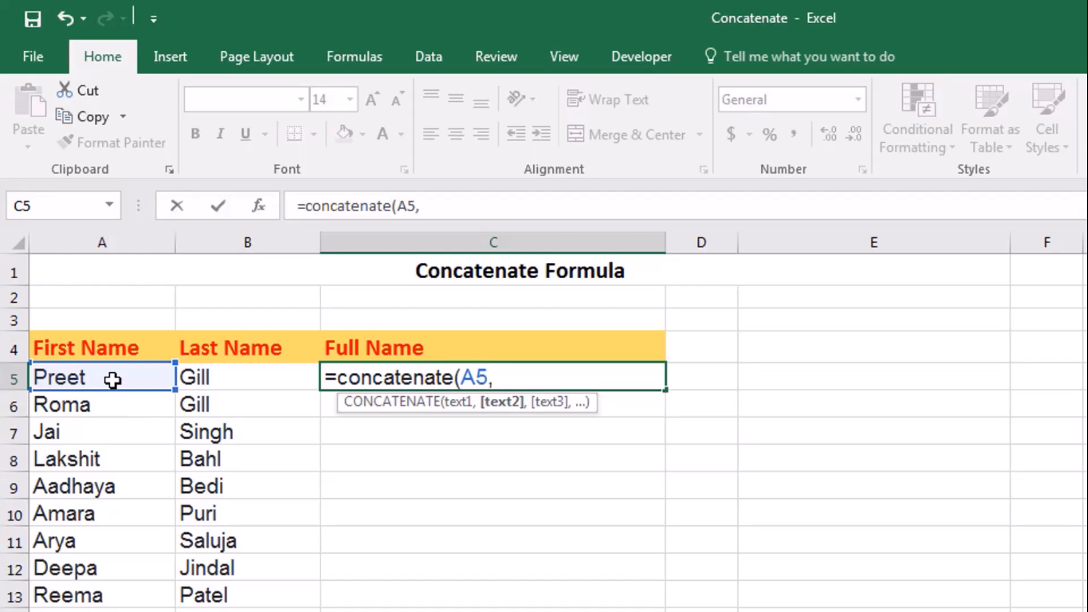
pyautogui.click(269, 386)
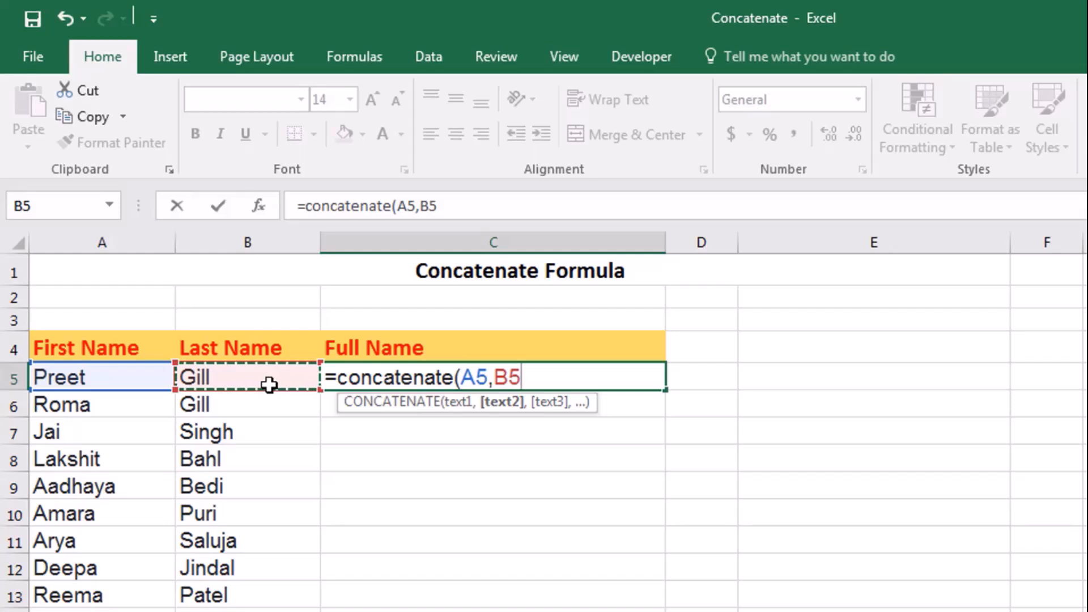
pyautogui.write(')')
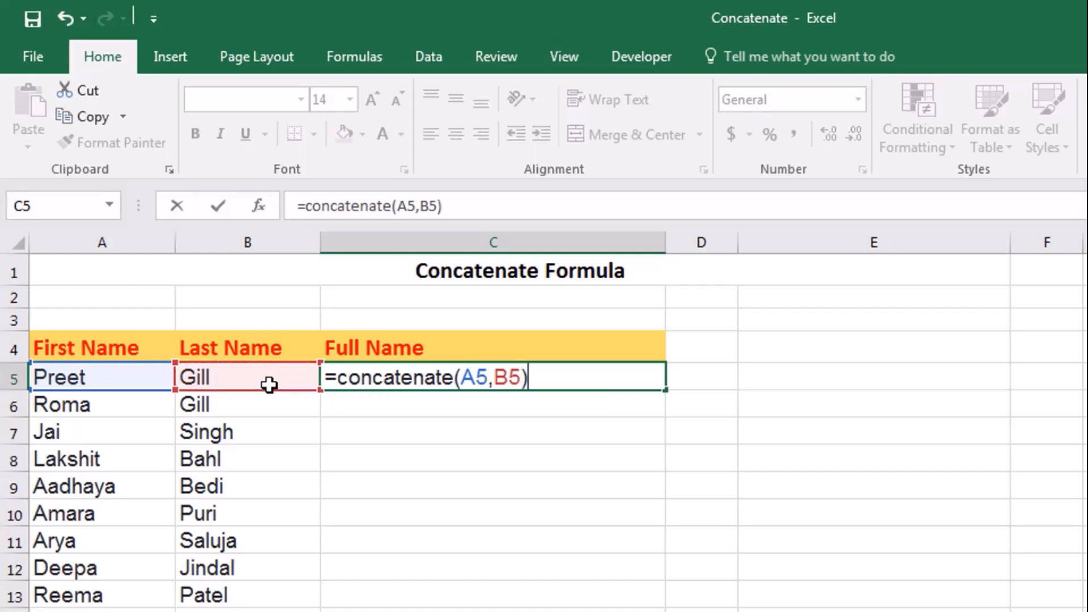
pyautogui.press('Return')
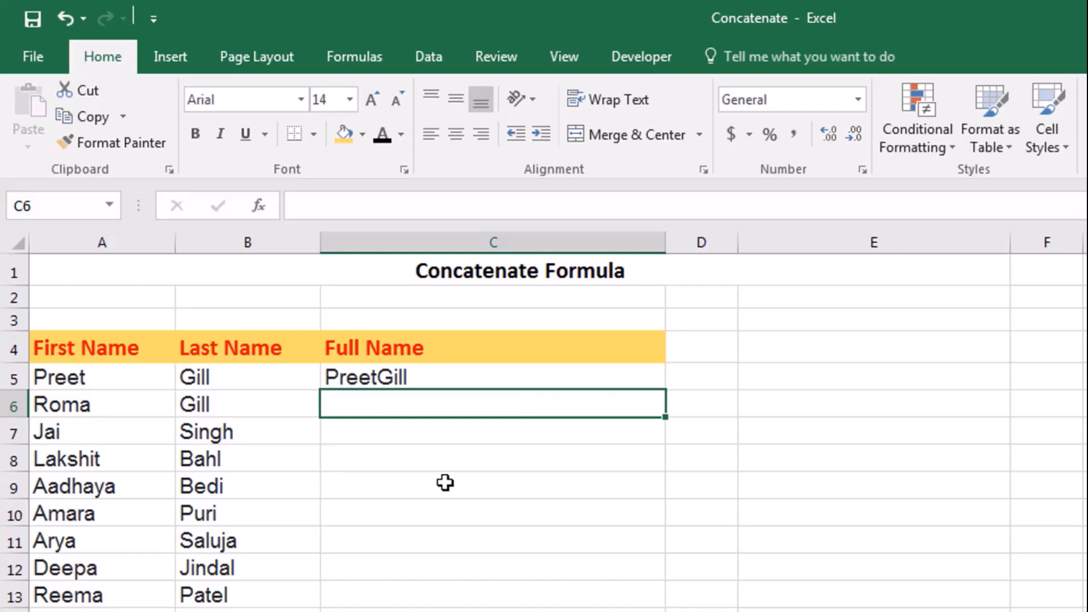
# Insert a " " separator between A5 and B5 in C5's CONCATENATE formula and fill it down the Full Name column.
pyautogui.press('Up')
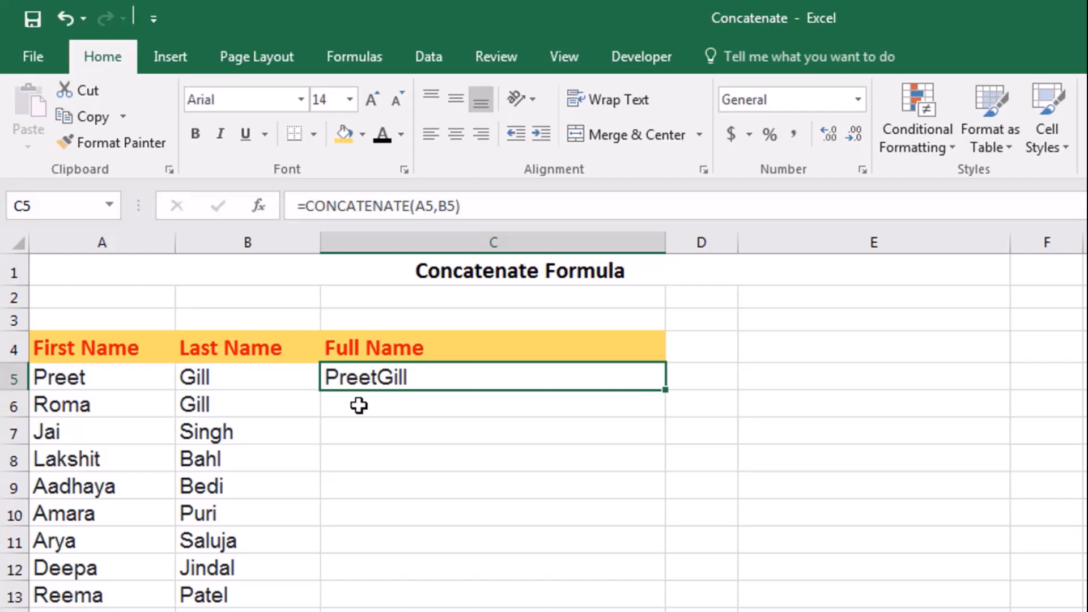
pyautogui.doubleClick(536, 376)
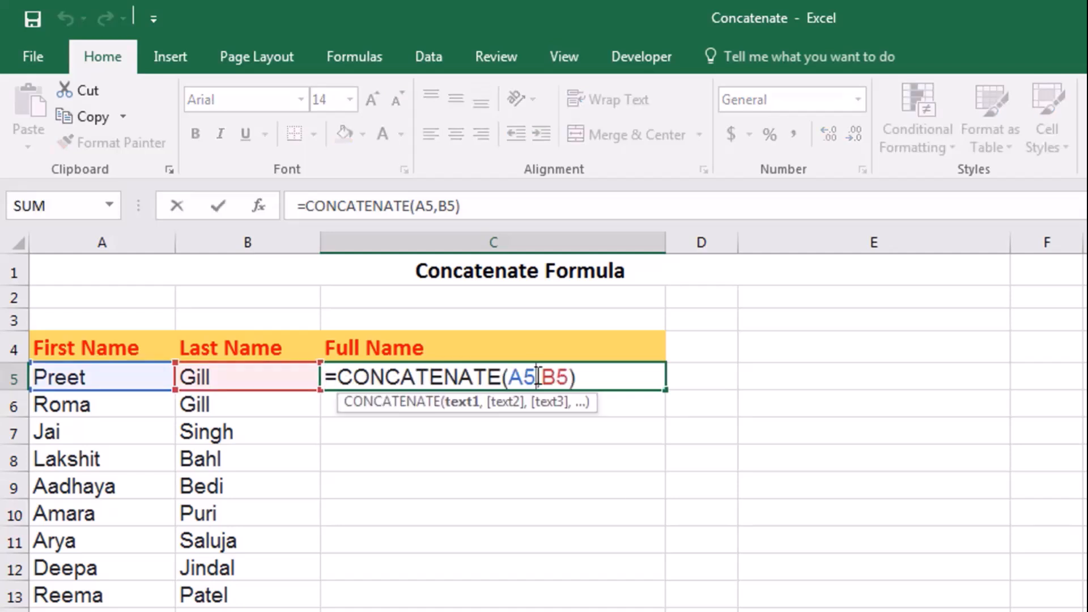
pyautogui.press('Right')
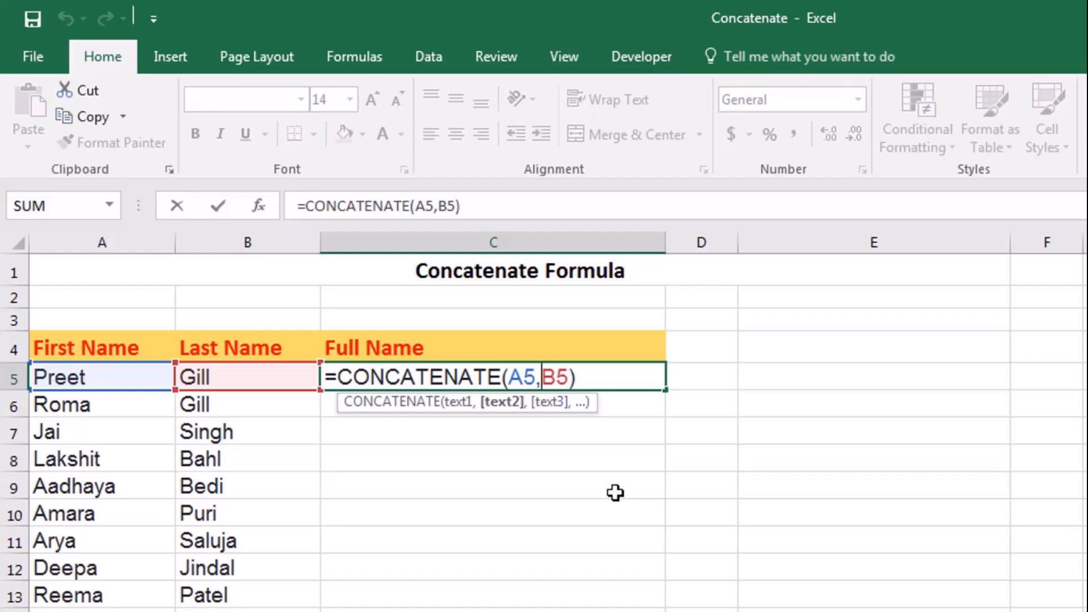
pyautogui.write('" ')
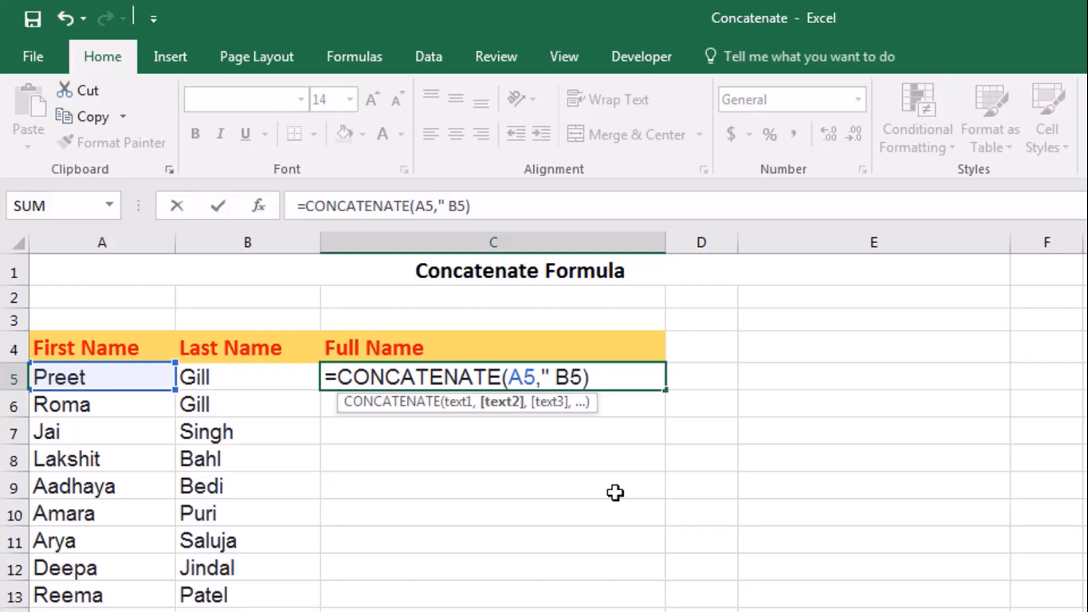
pyautogui.write('"')
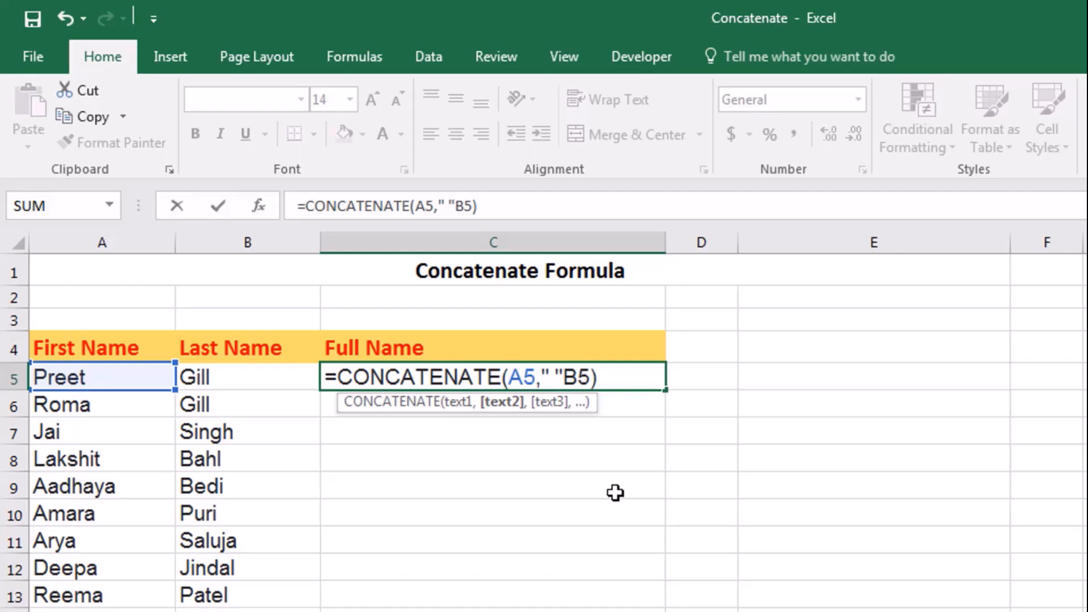
pyautogui.write(',')
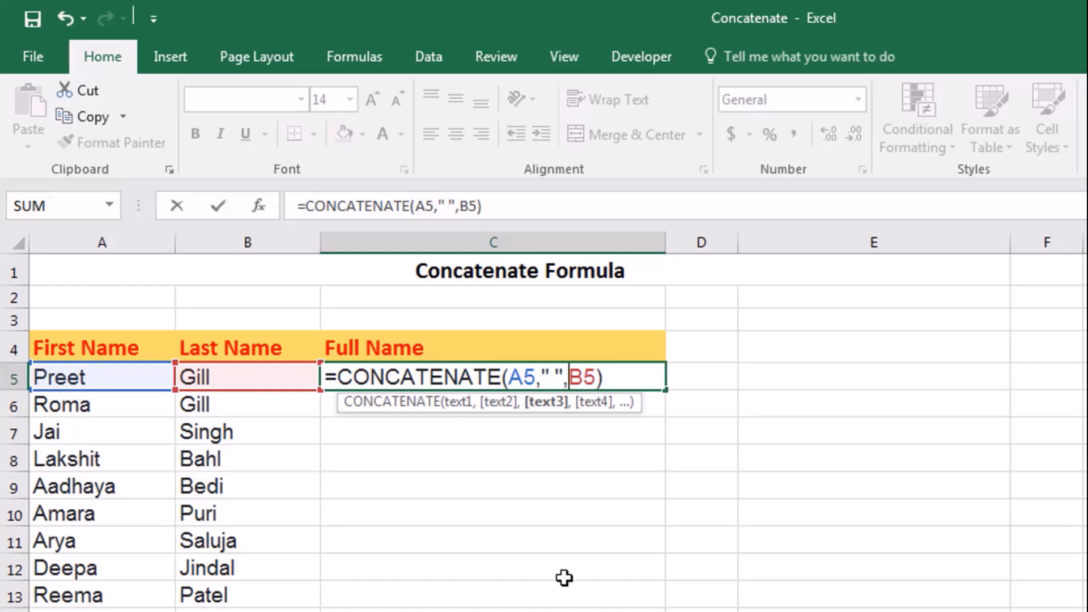
pyautogui.press('Return')
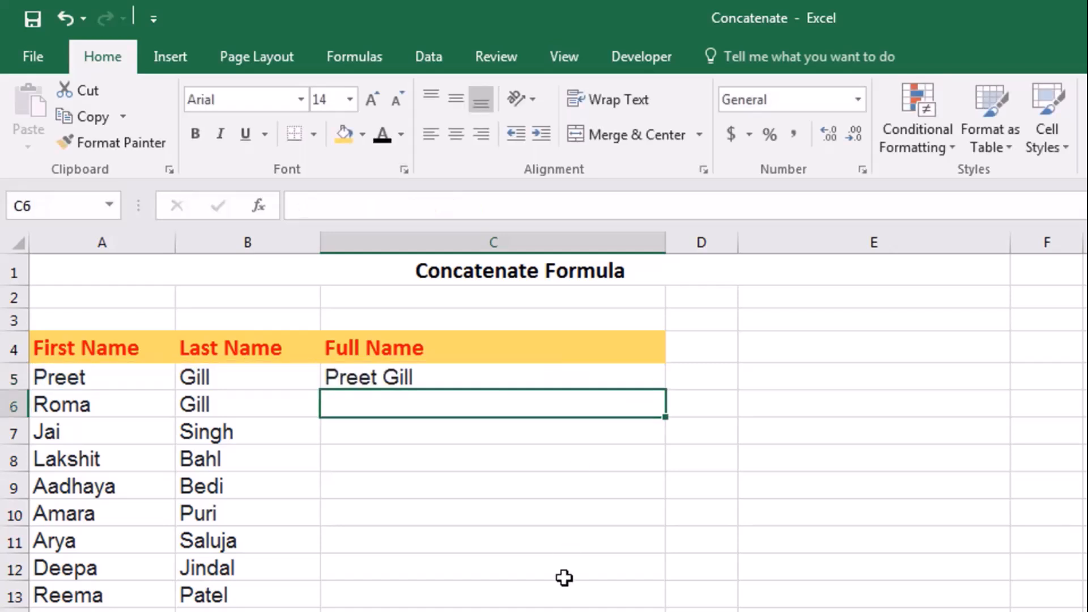
pyautogui.press('Up')
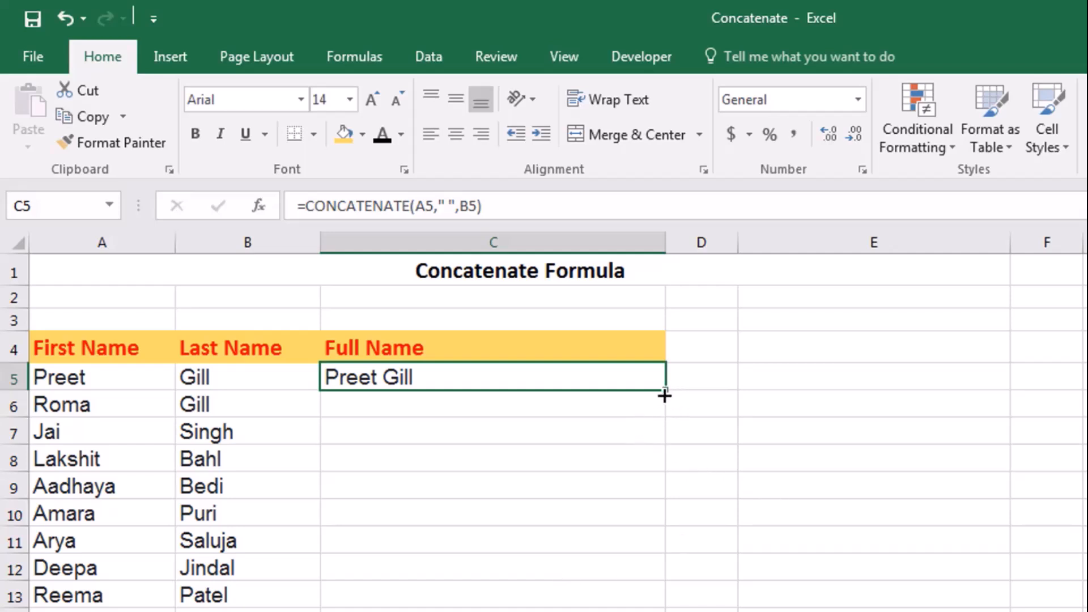
pyautogui.moveTo(668, 391); pyautogui.dragTo(635, 602)
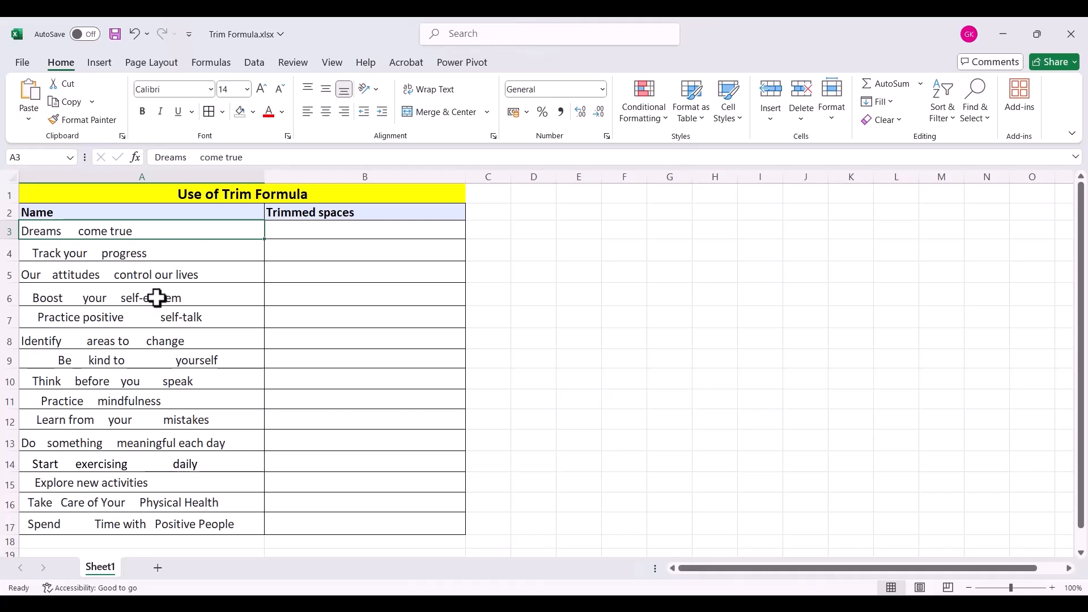
# Examine the Name column entries from A3 down in the Trim Formula workbook for extra spaces.
pyautogui.hotkey('shift', 'Down')
pyautogui.hotkey('shift', 'Down')
pyautogui.hotkey('shift', 'Down')
pyautogui.hotkey('shift', 'Down')
pyautogui.hotkey('shift', 'Down')
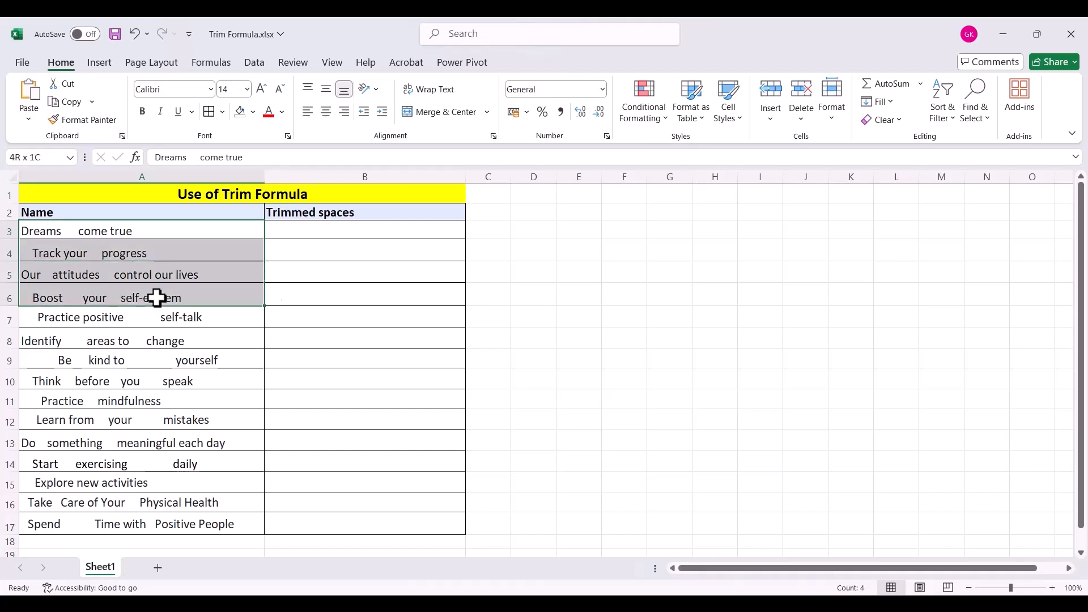
pyautogui.hotkey('shift', 'Down')
pyautogui.hotkey('shift', 'Down')
pyautogui.hotkey('shift', 'Down')
pyautogui.hotkey('shift', 'Down')
pyautogui.hotkey('shift', 'Down')
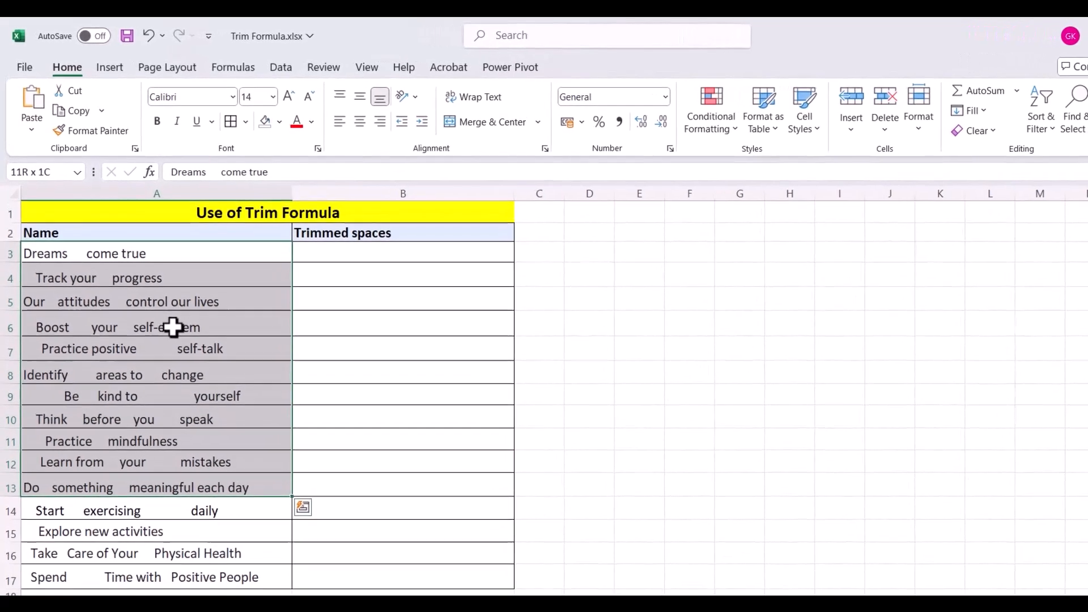
pyautogui.press('Down')
pyautogui.press('Up')
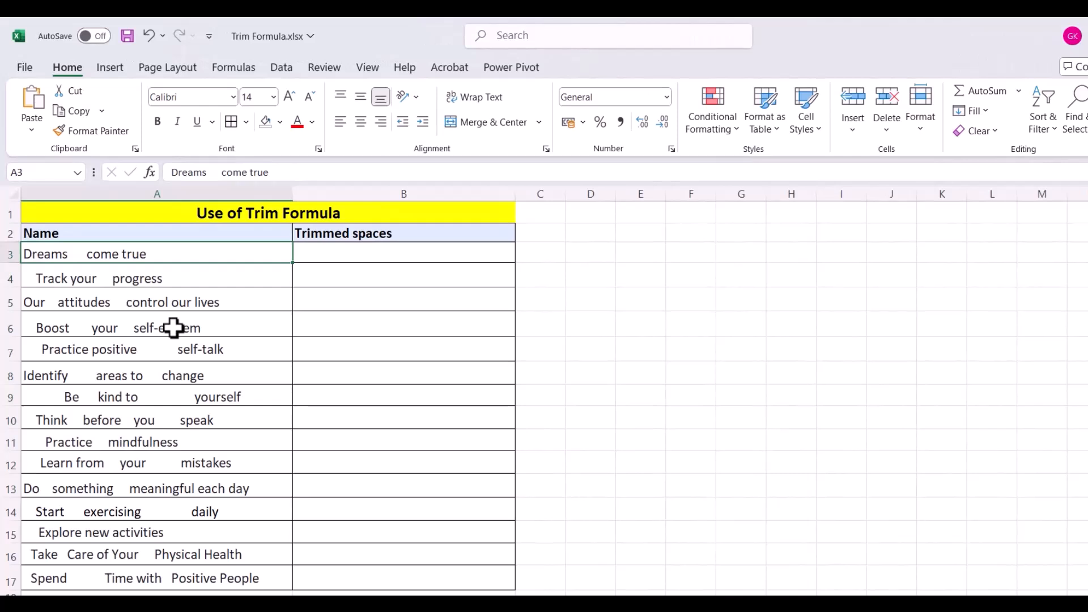
# Enter a TRIM formula for A3 in B3 and fill it down the Trimmed spaces column through B17.
pyautogui.press('Right')
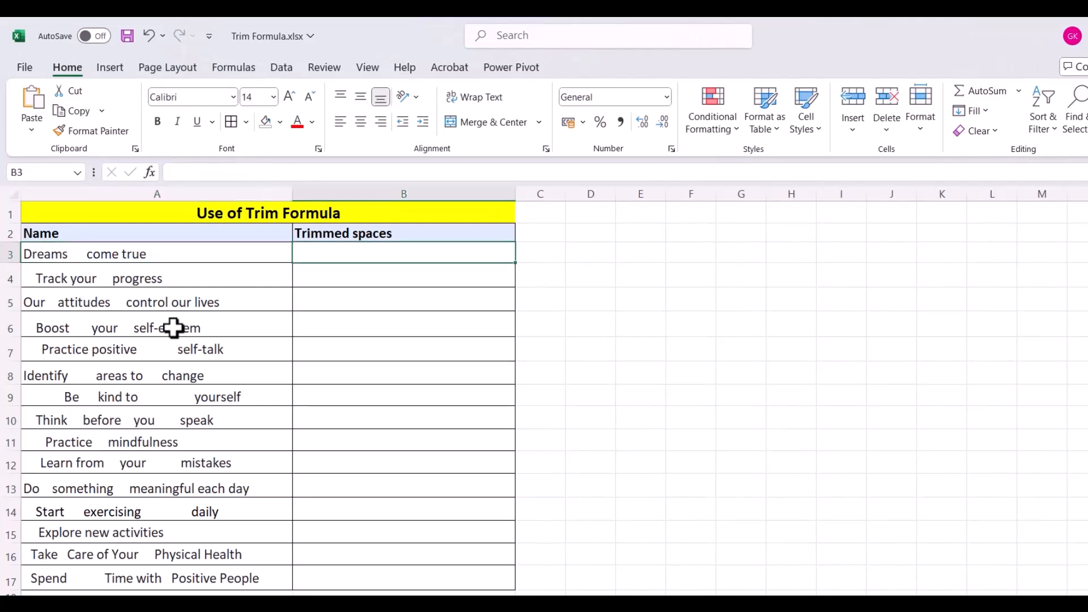
pyautogui.write('=')
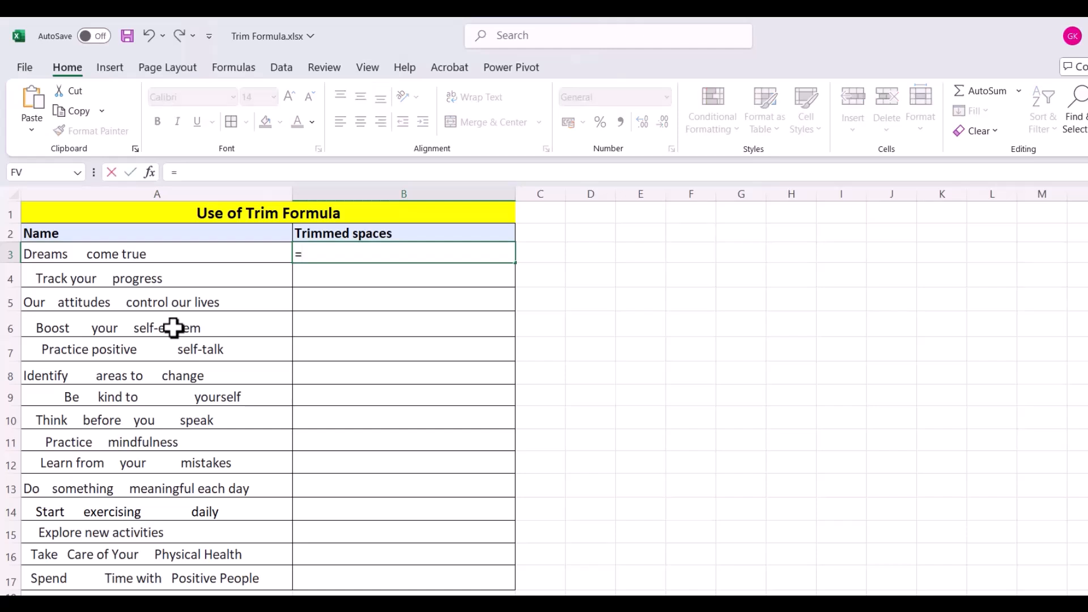
pyautogui.write('TRIM')
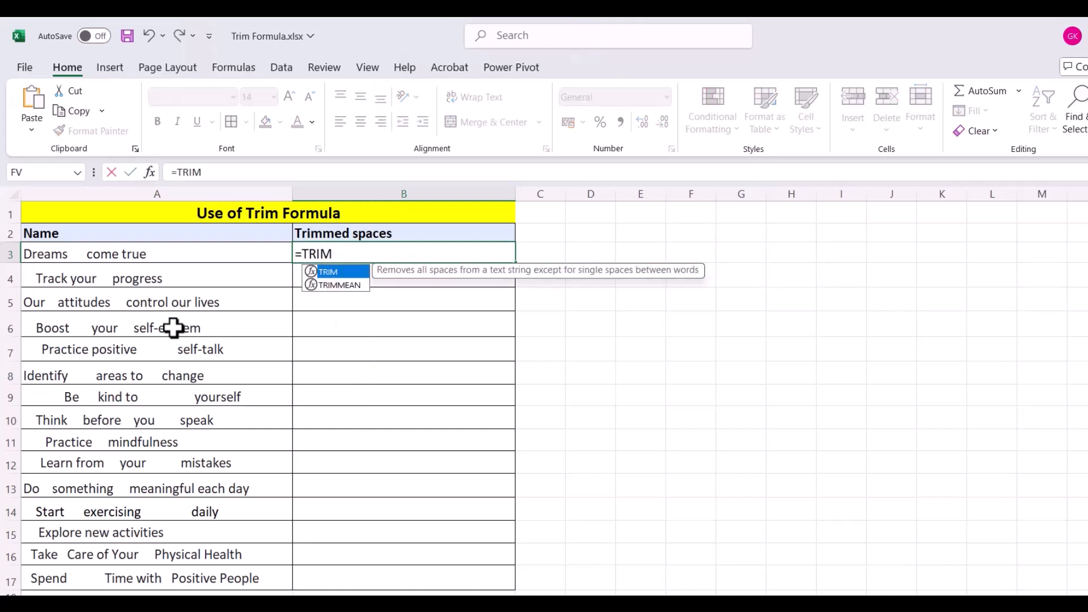
pyautogui.write('(')
pyautogui.press('Left')
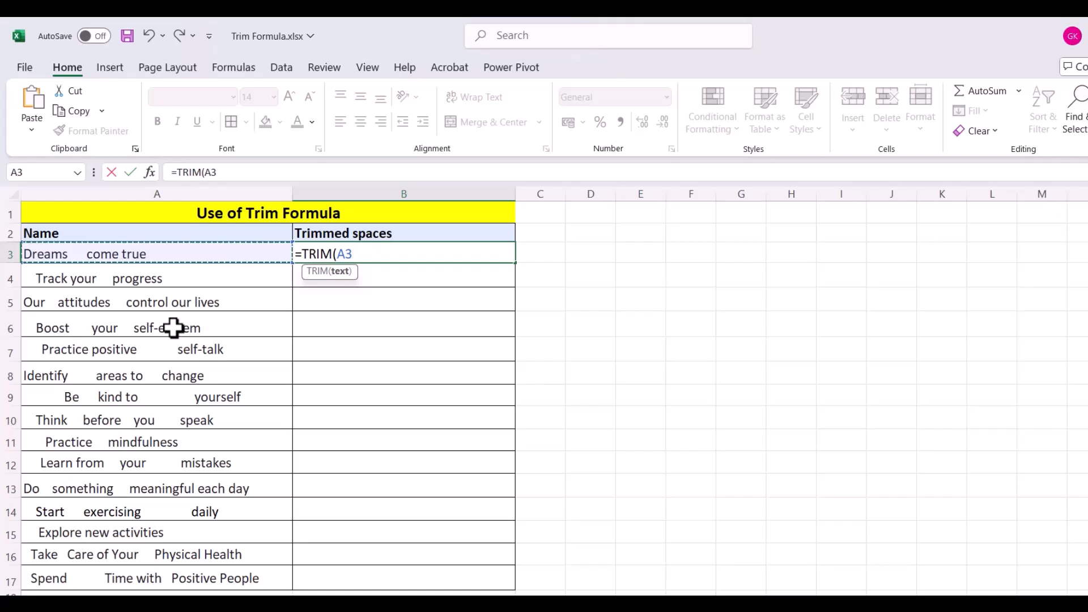
pyautogui.write(')')
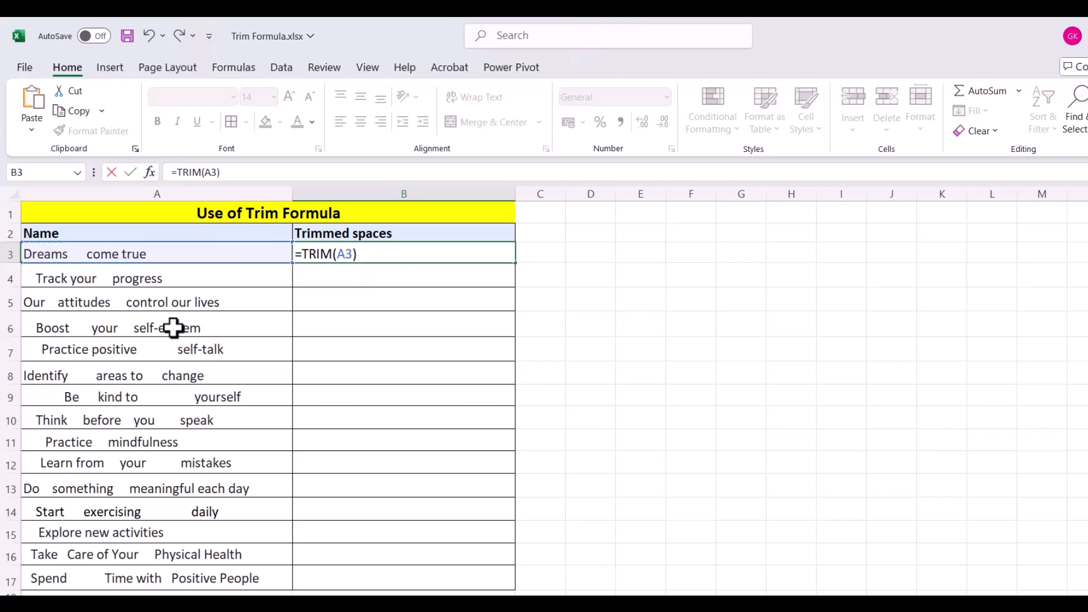
pyautogui.press('Return')
pyautogui.press('Up')
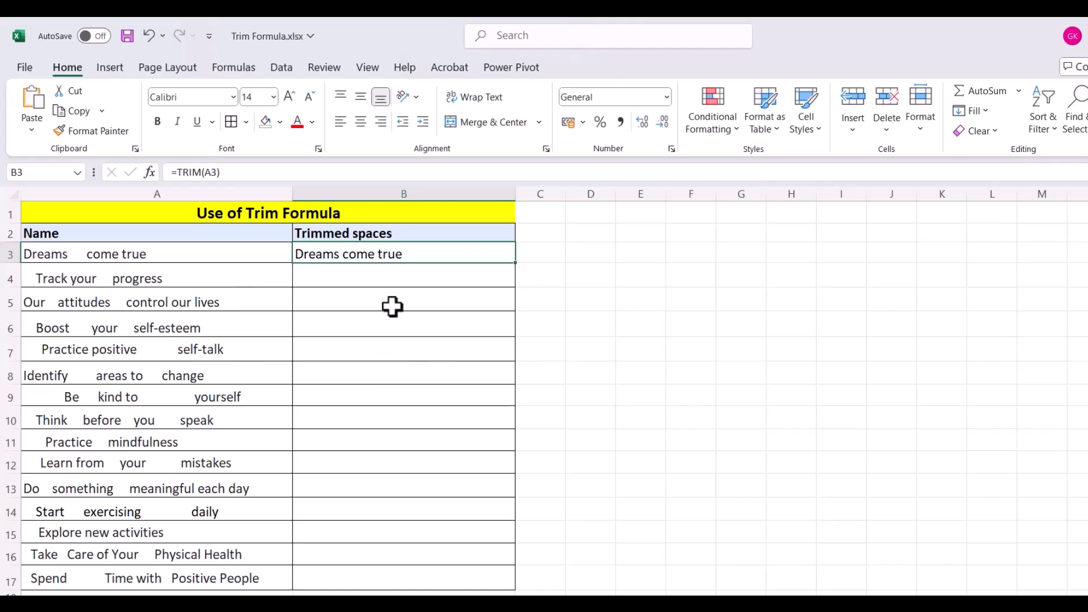
pyautogui.doubleClick(515, 263)
# Compare the original text in A3:A17 with the Trimmed spaces results in column B.
pyautogui.press('Left')
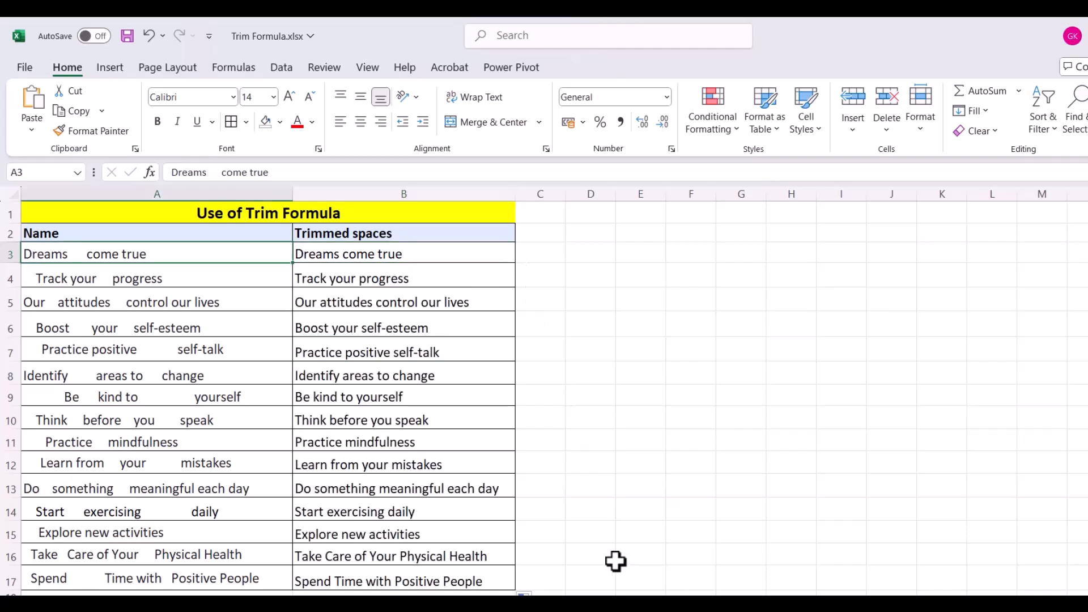
pyautogui.hotkey('shift', 'Down')
pyautogui.hotkey('shift', 'Down')
pyautogui.hotkey('shift', 'Down')
pyautogui.hotkey('shift', 'Down')
pyautogui.hotkey('shift', 'Down')
pyautogui.hotkey('shift', 'Down')
pyautogui.hotkey('shift', 'Down')
pyautogui.hotkey('shift', 'Down')
pyautogui.hotkey('shift', 'Down')
pyautogui.hotkey('shift', 'Down')
pyautogui.hotkey('shift', 'Down')
pyautogui.hotkey('shift', 'Down')
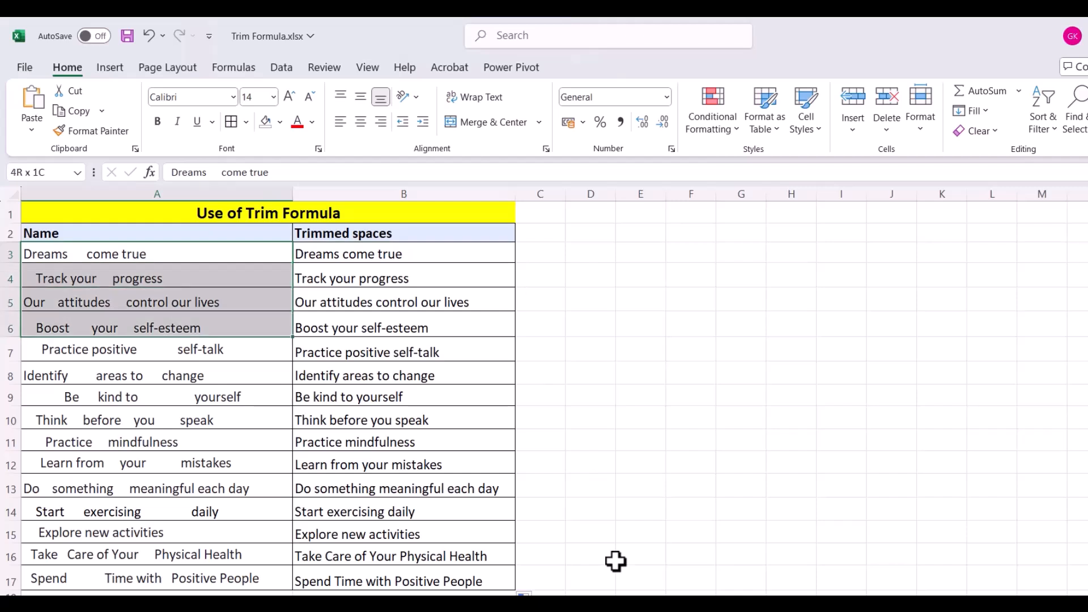
pyautogui.hotkey('shift', 'Down')
pyautogui.hotkey('shift', 'Down')
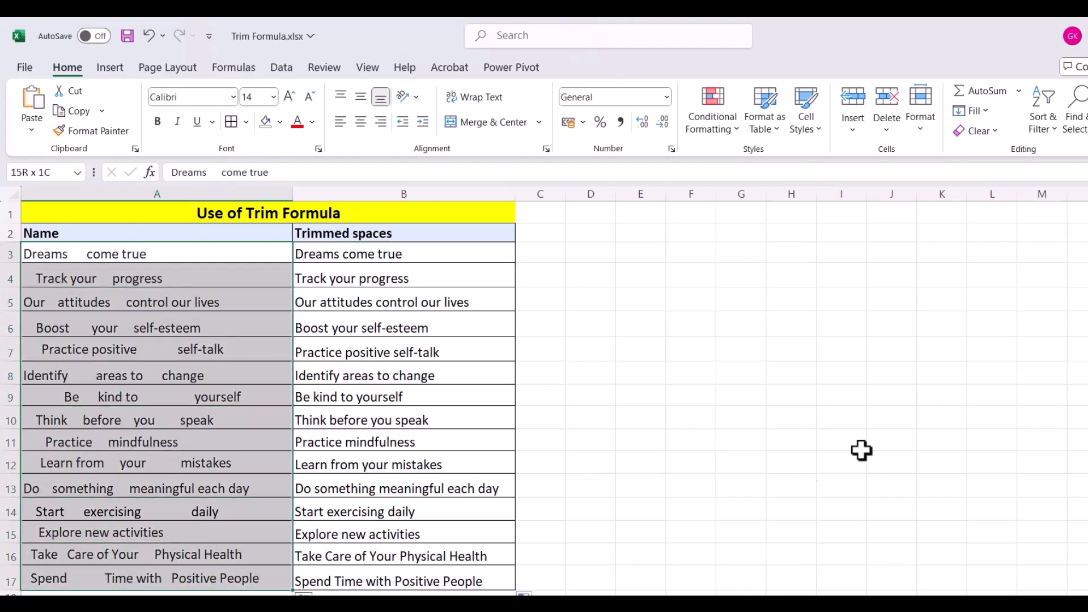
pyautogui.click(399, 291)
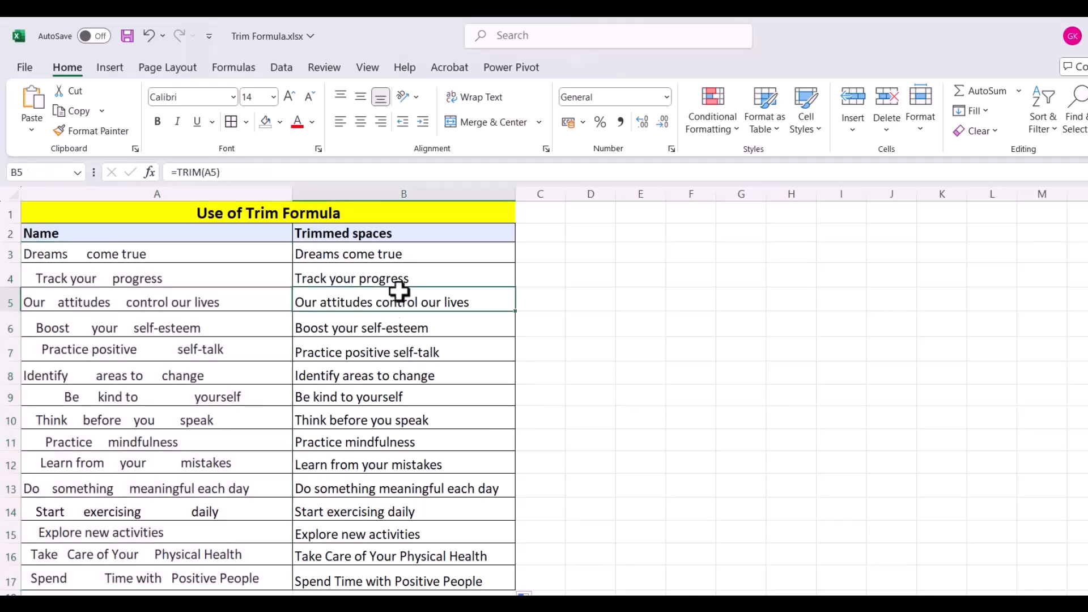
pyautogui.click(396, 348)
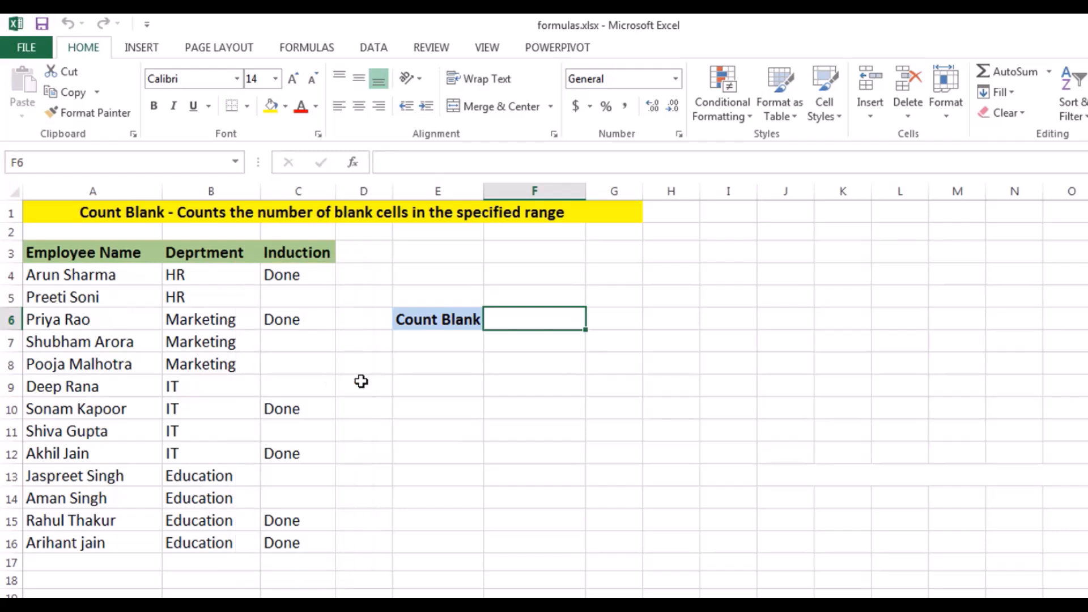
# Examine the Induction range C4:C16 in the formulas workbook for blank cells.
pyautogui.click(323, 280)
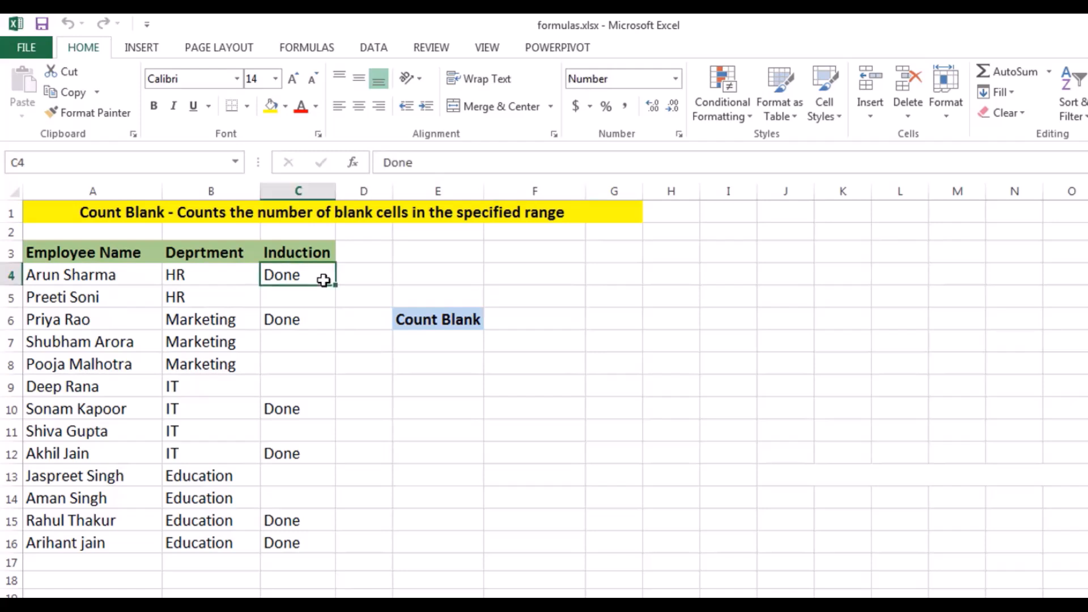
pyautogui.keyDown('shift'); pyautogui.click(301, 542); pyautogui.keyUp('shift')
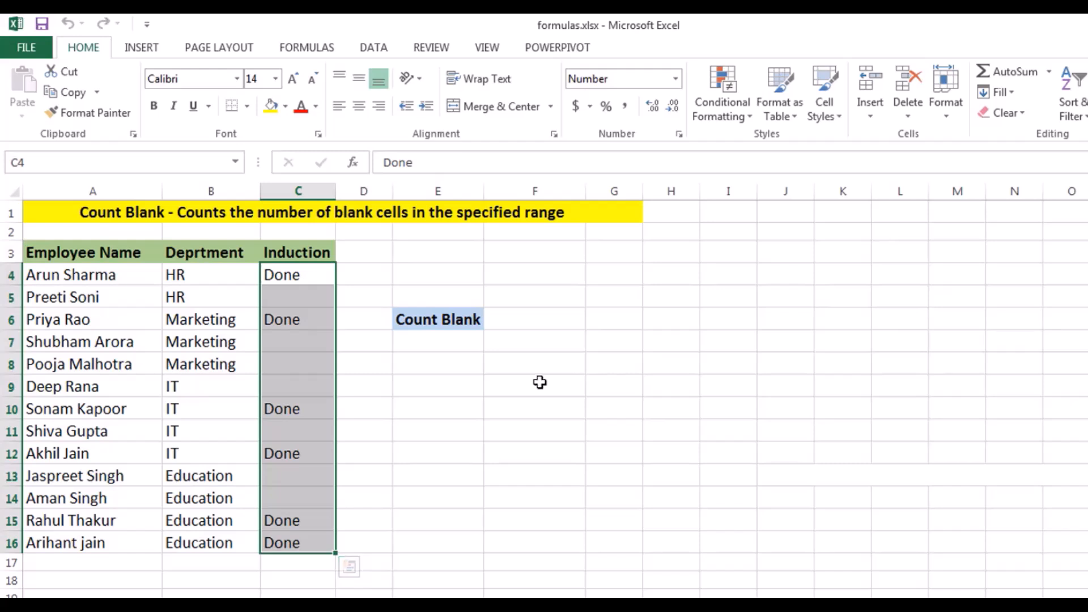
# Enter a COUNTBLANK formula for the Induction range C4:C16 in cell F6, beside the Count Blank label.
pyautogui.click(541, 323)
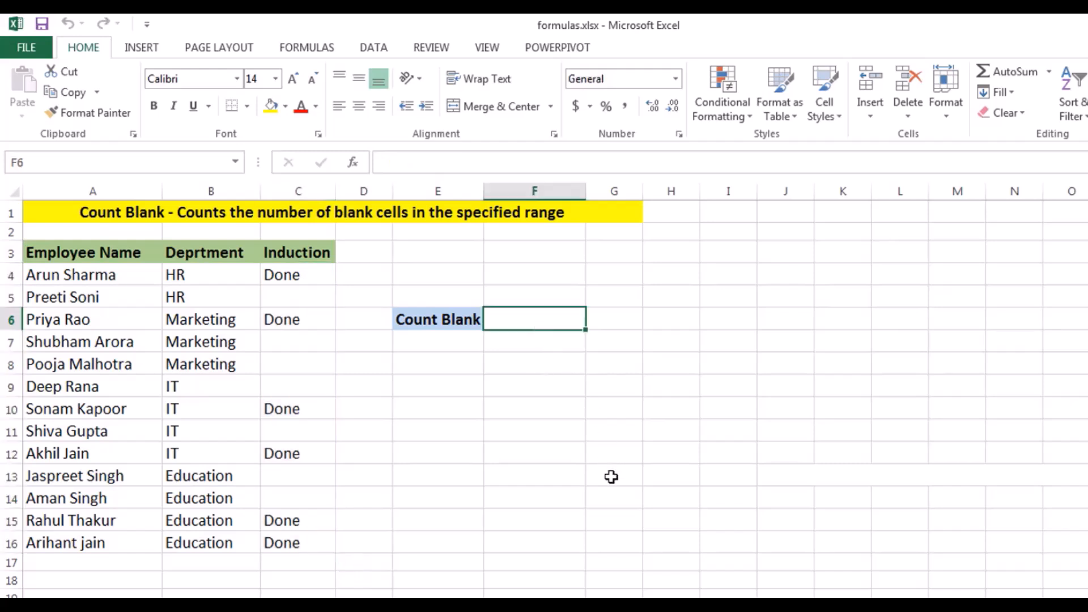
pyautogui.write('=')
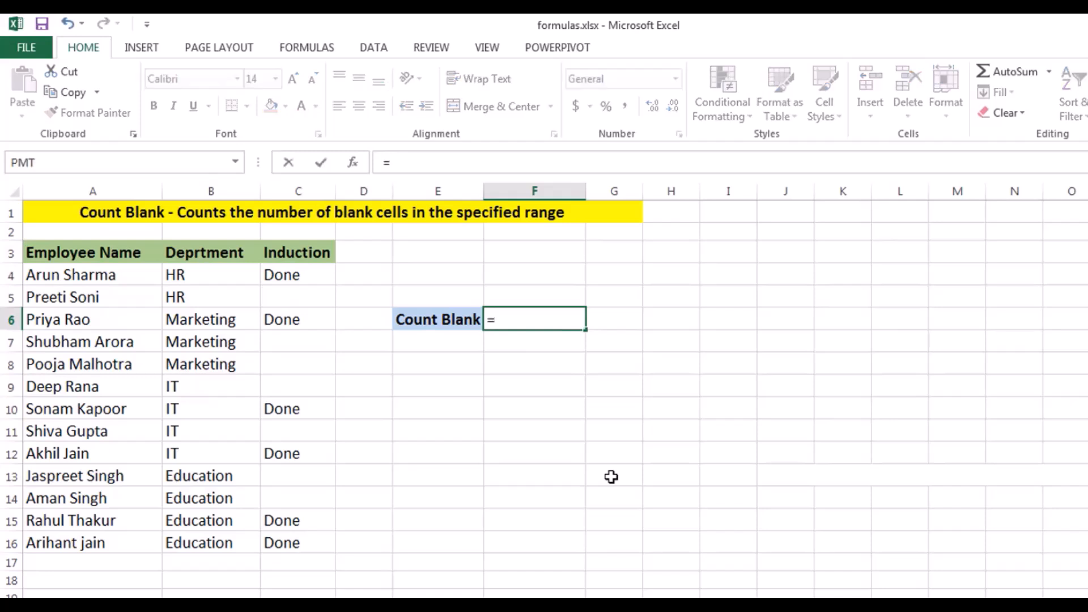
pyautogui.write('c')
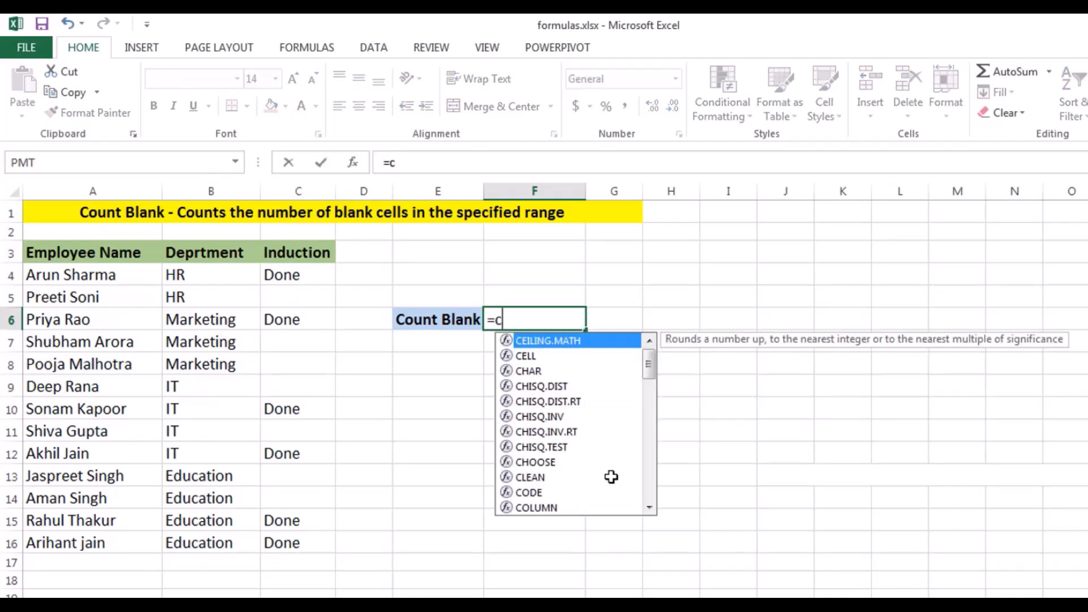
pyautogui.write('ountblank(')
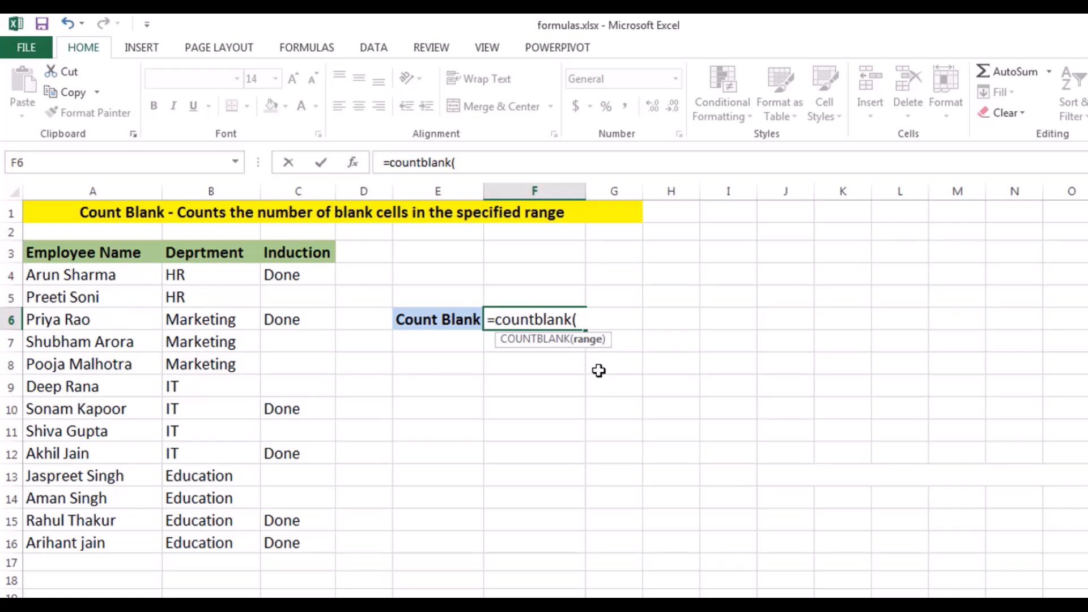
pyautogui.moveTo(313, 272); pyautogui.dragTo(311, 539)
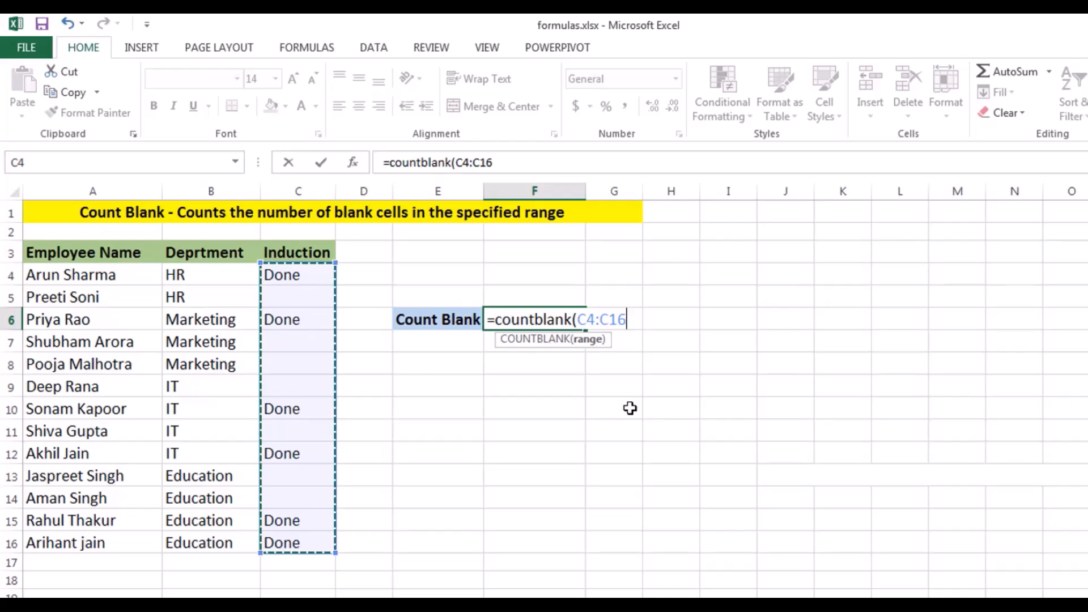
pyautogui.write(')')
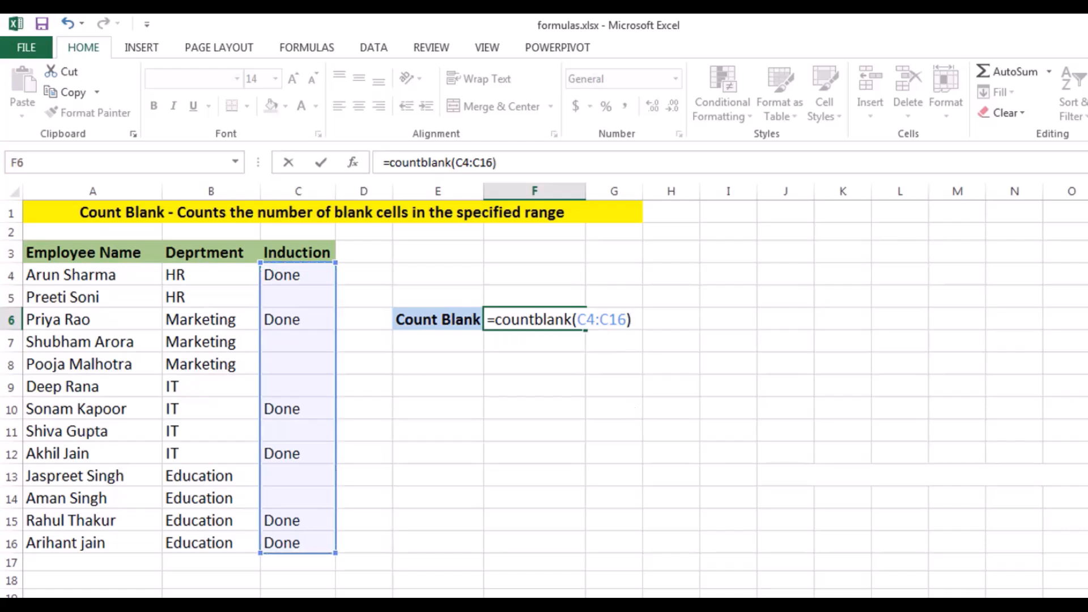
pyautogui.press('Return')
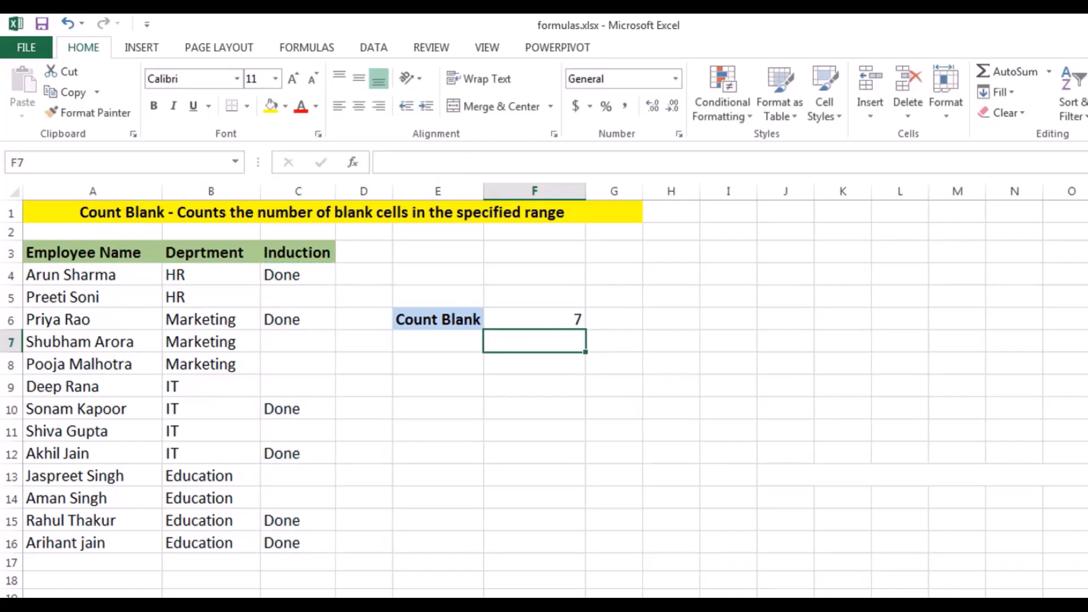
pyautogui.click(534, 319)
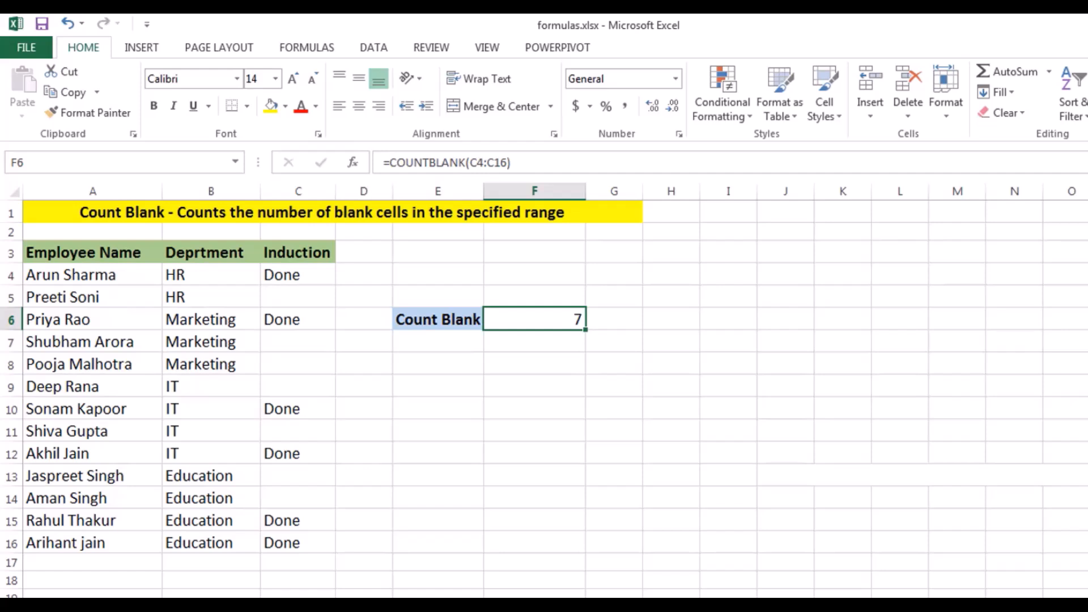
pyautogui.moveTo(304, 274); pyautogui.dragTo(313, 542)
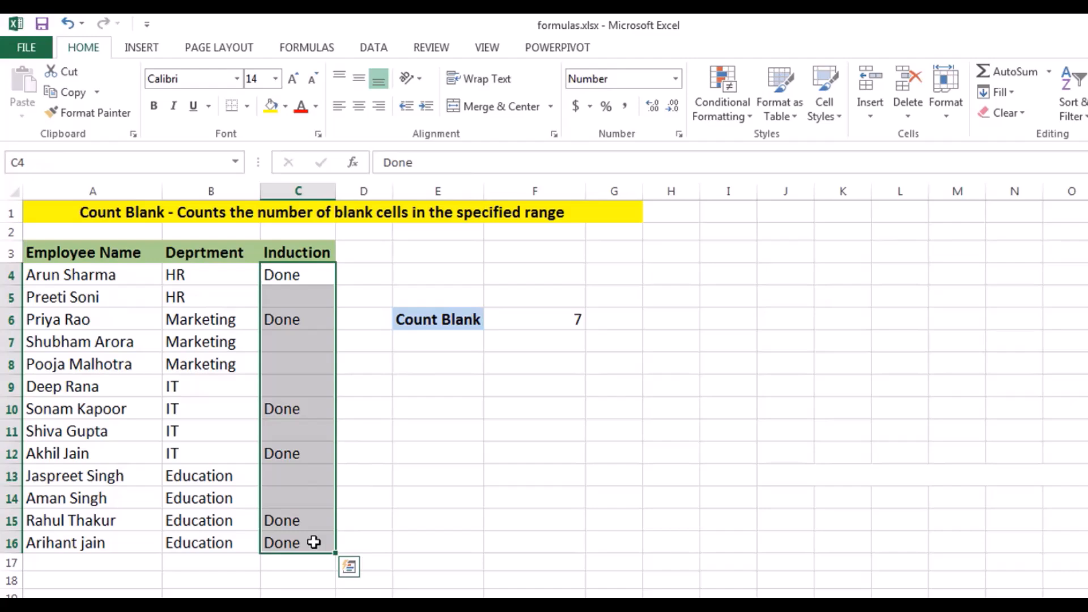
pyautogui.click(566, 315)
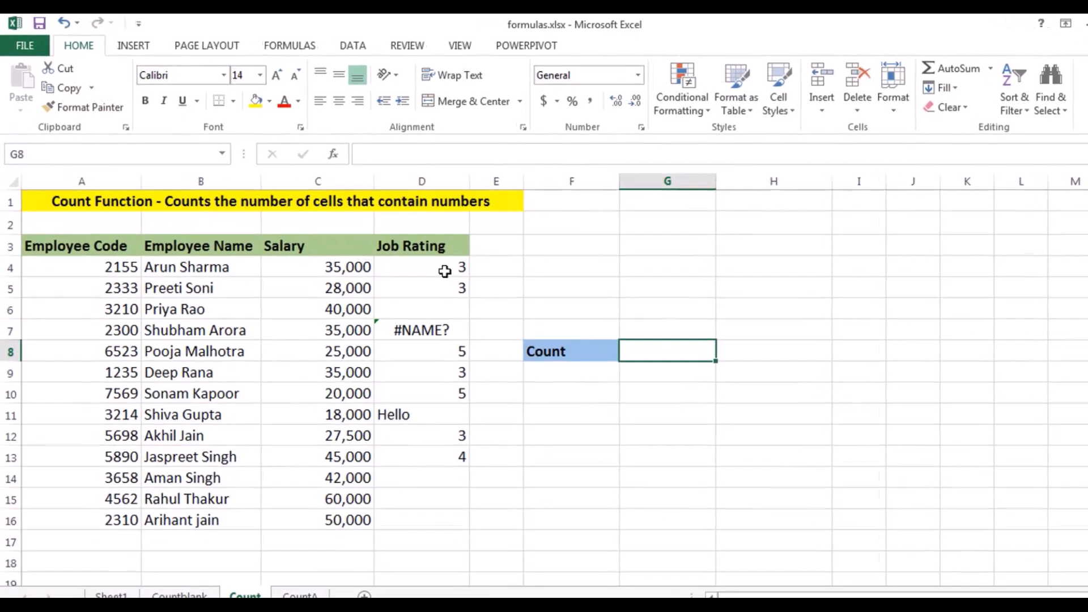
# On the Count sheet, enter a COUNT formula for the Job Rating range D4:D16 in cell G8.
pyautogui.click(405, 257)
pyautogui.moveTo(451, 289); pyautogui.dragTo(448, 549)
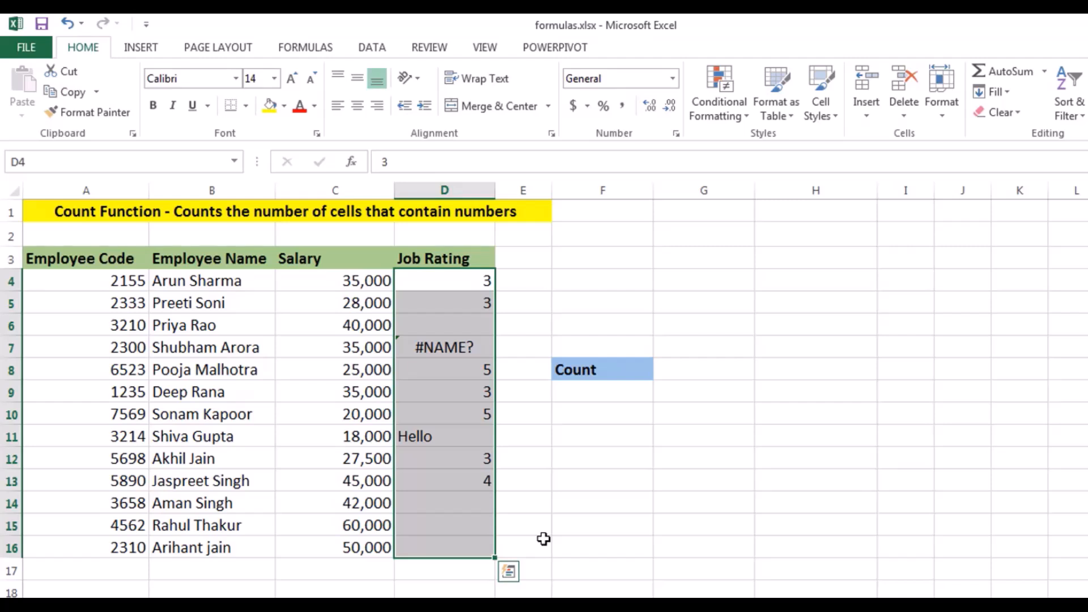
pyautogui.click(702, 372)
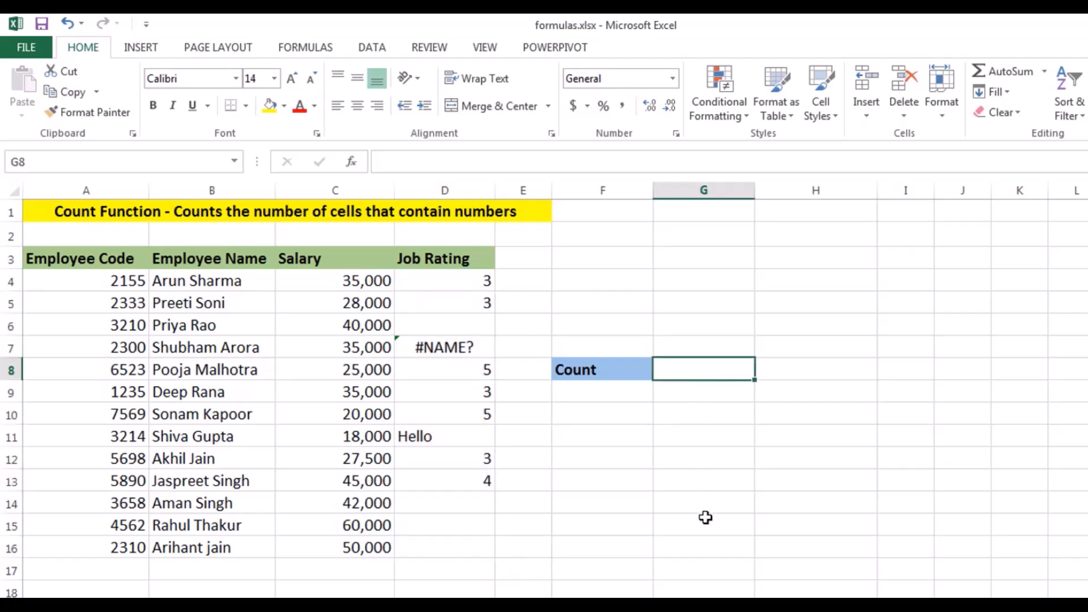
pyautogui.write('=co')
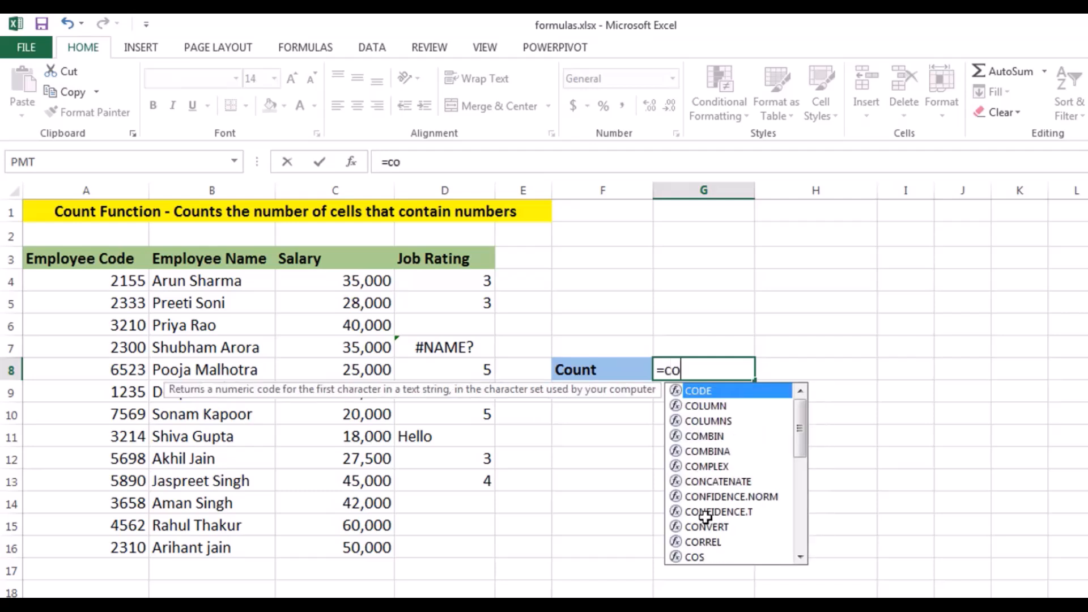
pyautogui.write('unt(')
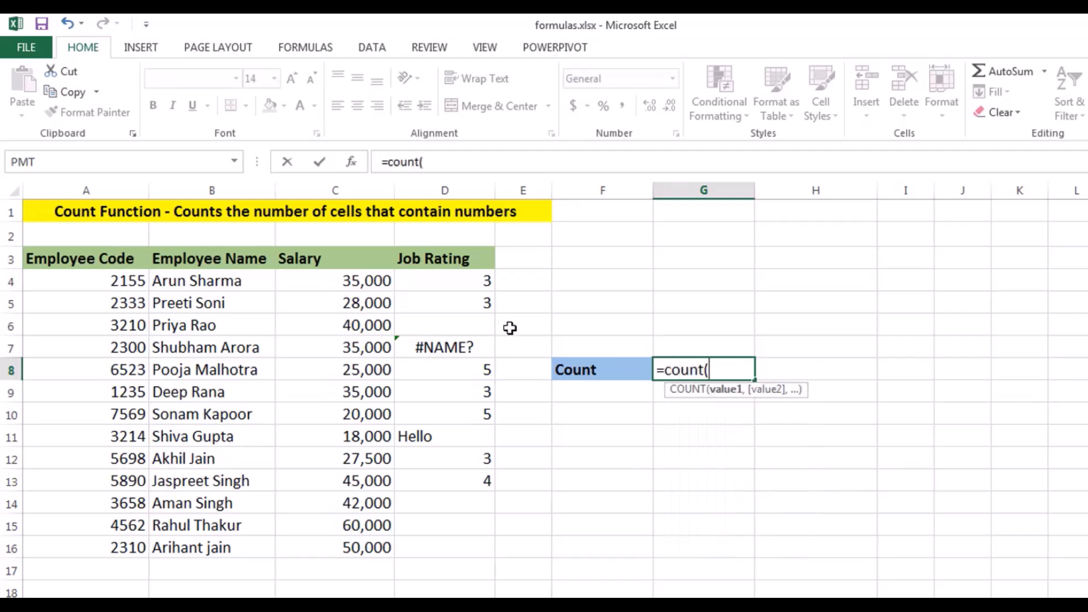
pyautogui.moveTo(474, 280); pyautogui.dragTo(474, 537)
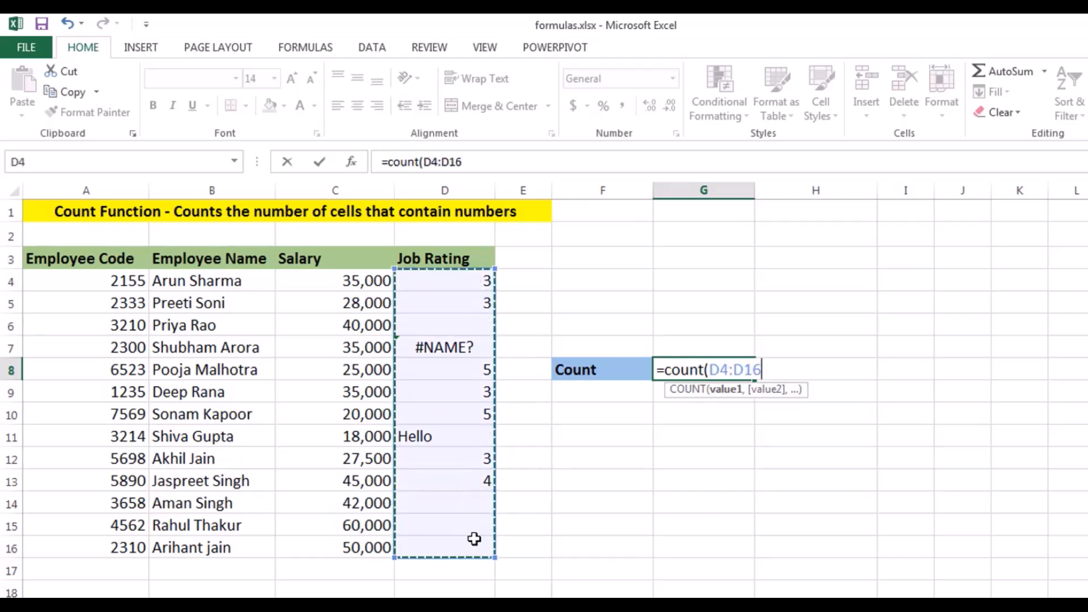
pyautogui.write(')')
pyautogui.press('Return')
pyautogui.press('Up')
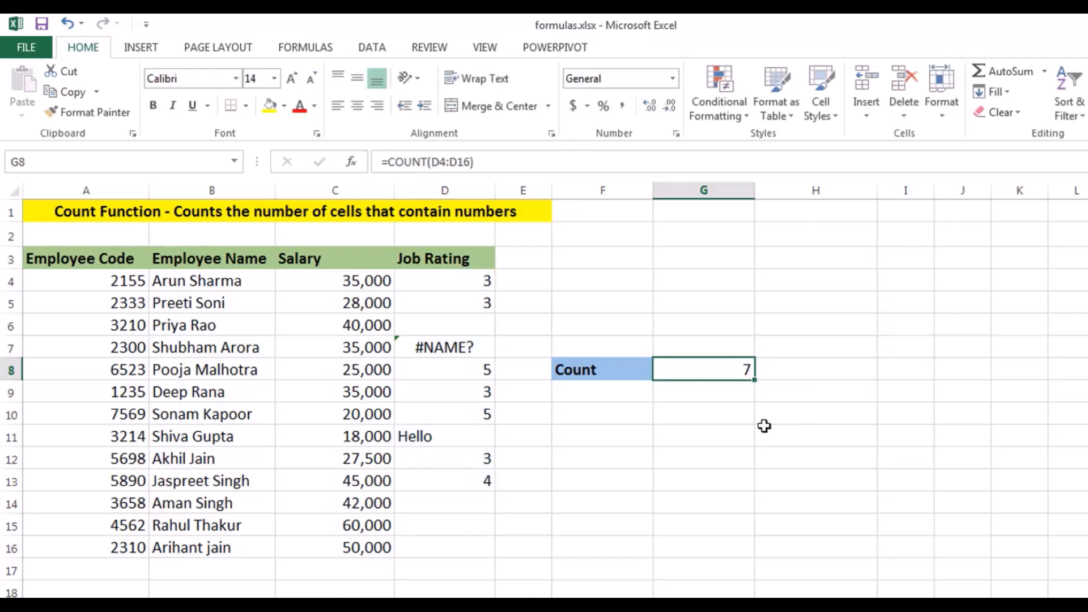